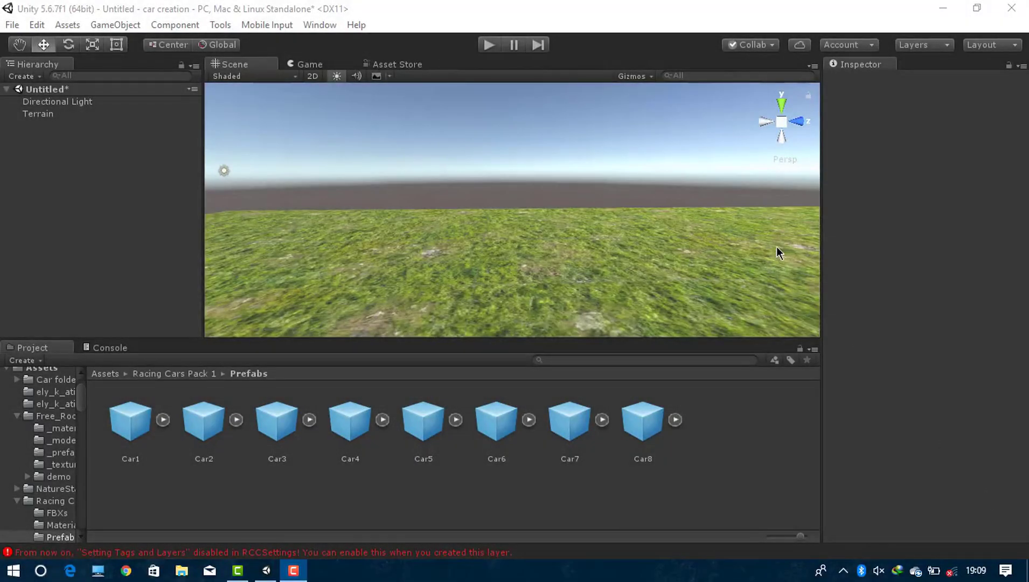
Step: Orbit the Scene view across the empty grass terrain, with the Car1–Car8 prefabs listed
mouse_move(776, 246)
right_down()
mouse_move(330, 232)
mouse_move(564, 318)
mouse_move(491, 435)
right_up()
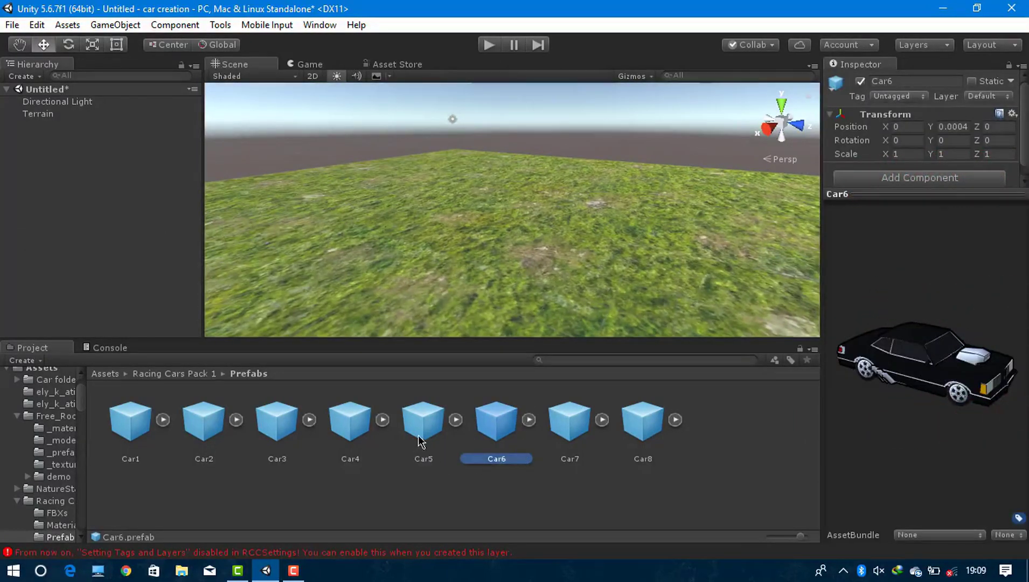
click(418, 435)
click(350, 435)
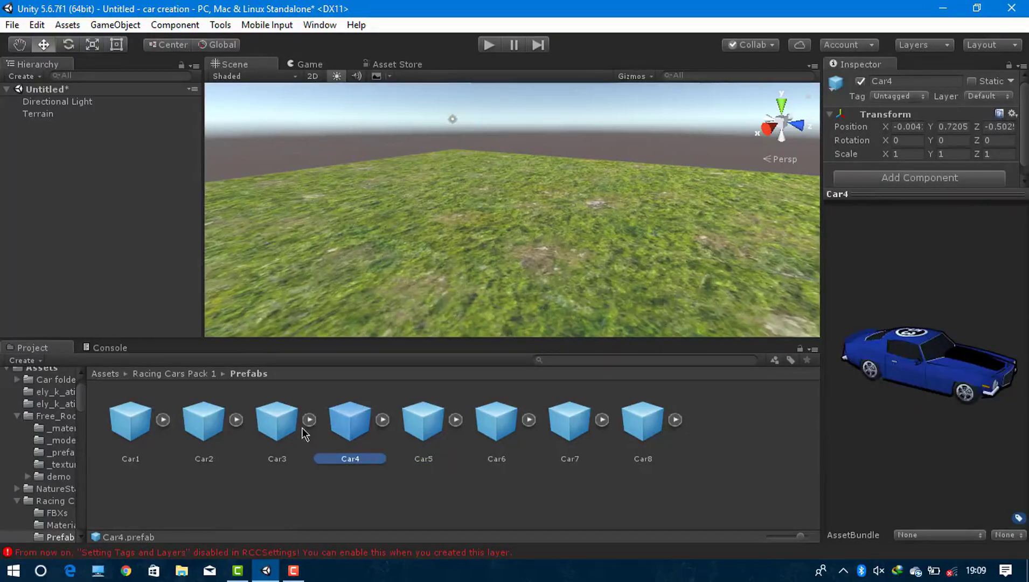
click(303, 426)
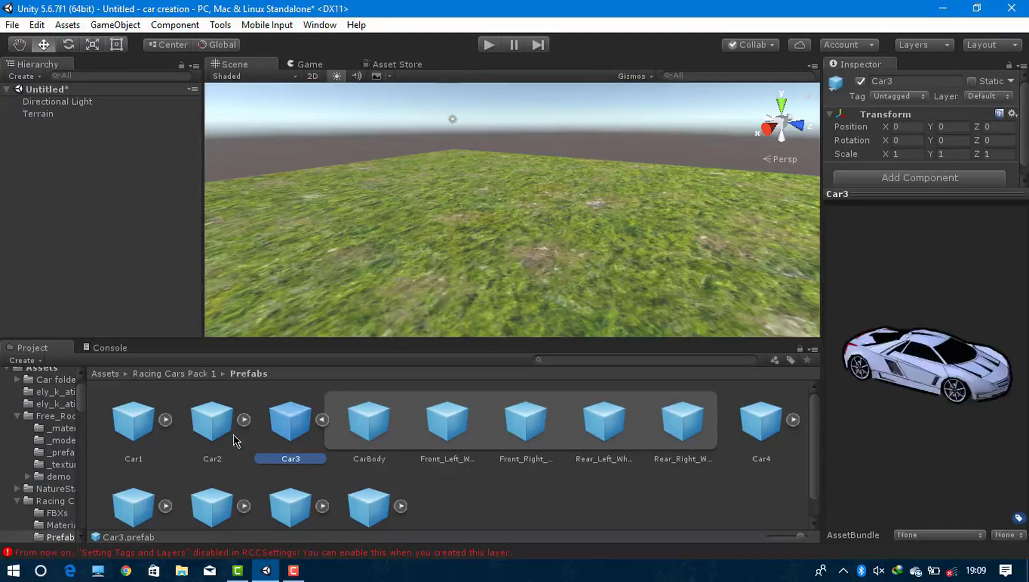
key(Down)
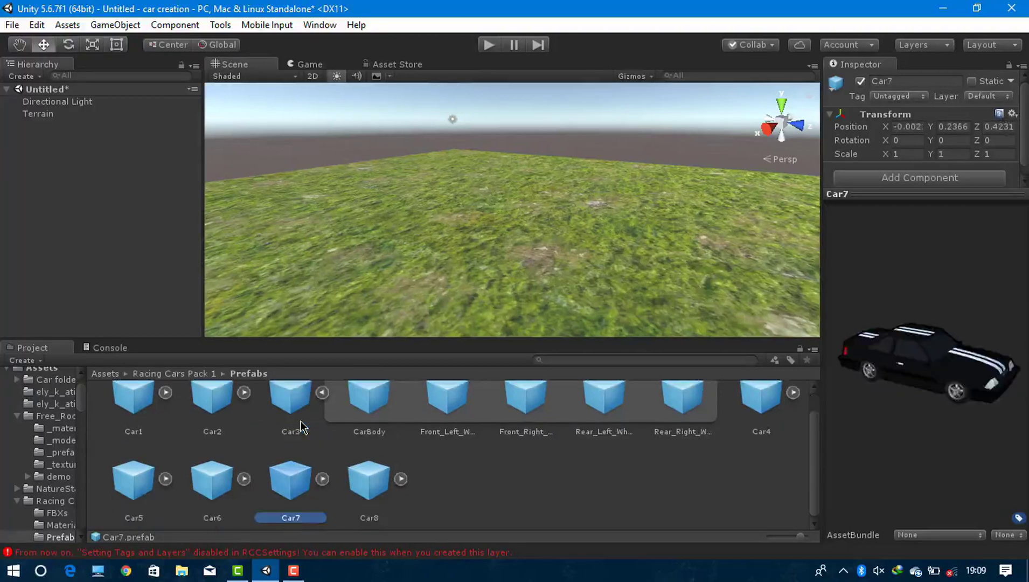
click(322, 392)
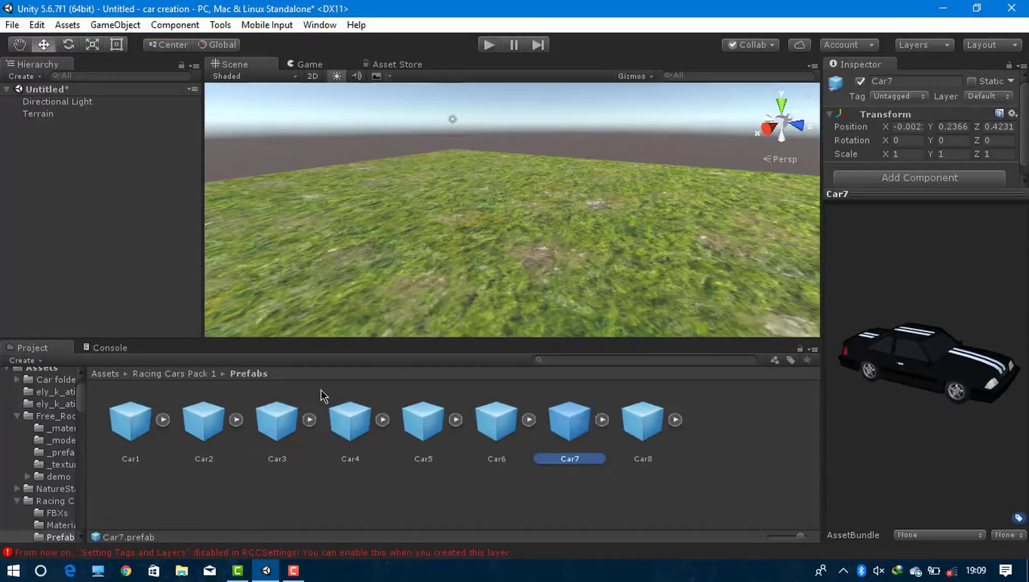
click(283, 416)
click(211, 429)
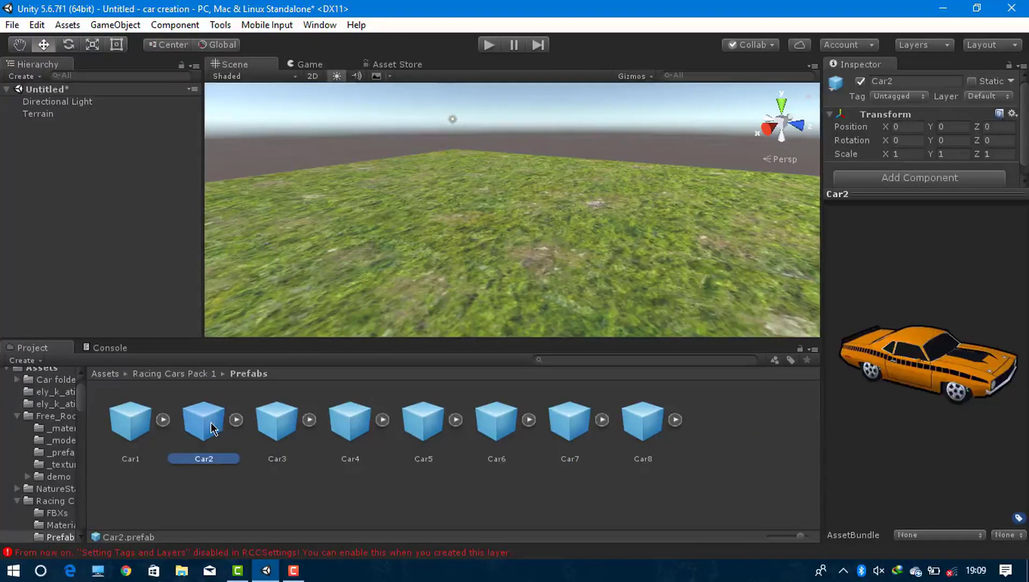
click(150, 443)
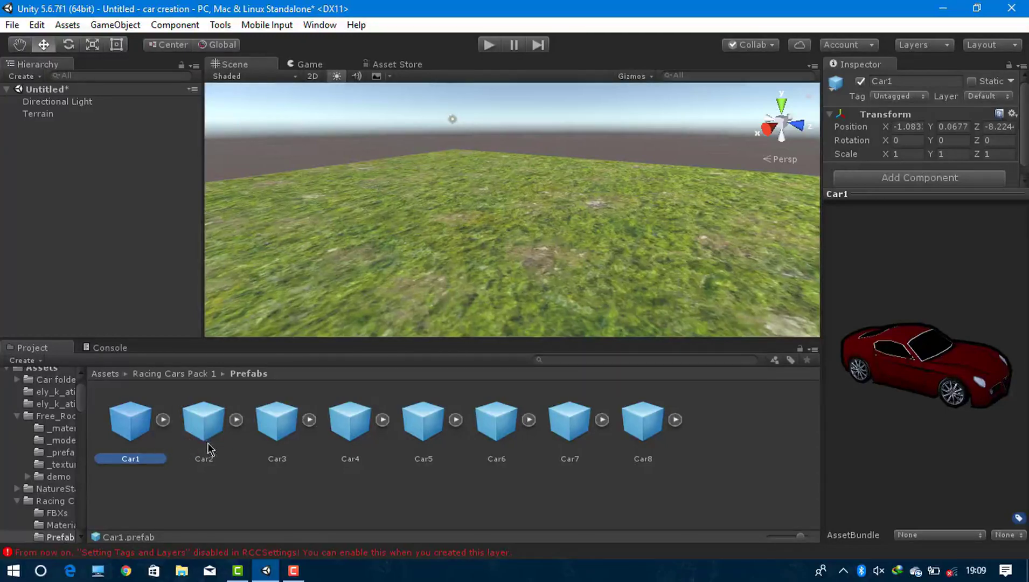
click(254, 440)
Step: Place the white Car3 prefab on the grass terrain and add a new Camera
mouse_move(254, 440)
mouse_down()
mouse_move(506, 229)
mouse_move(636, 218)
mouse_up()
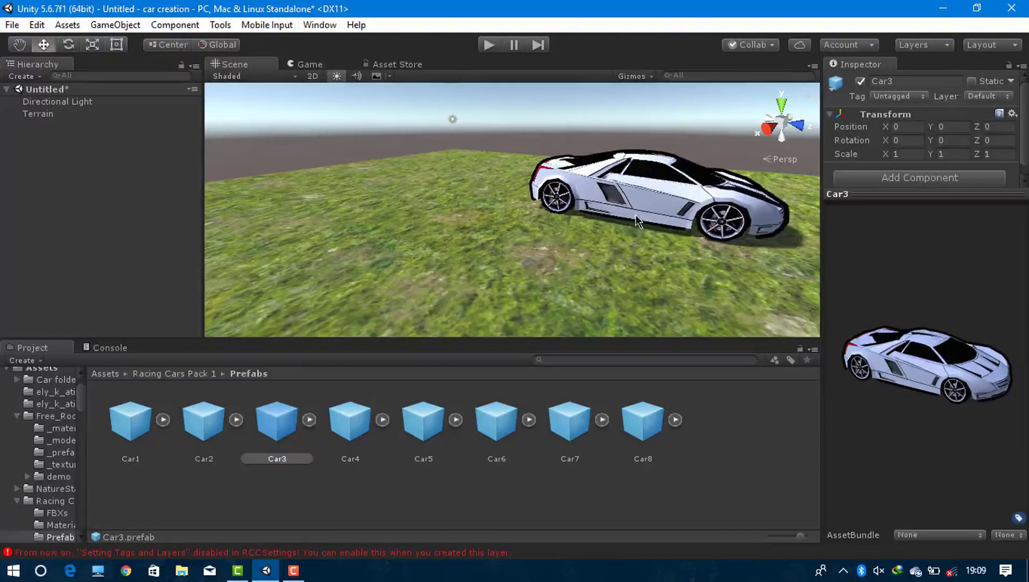
alt+drag(558, 261, 680, 229)
click(136, 26)
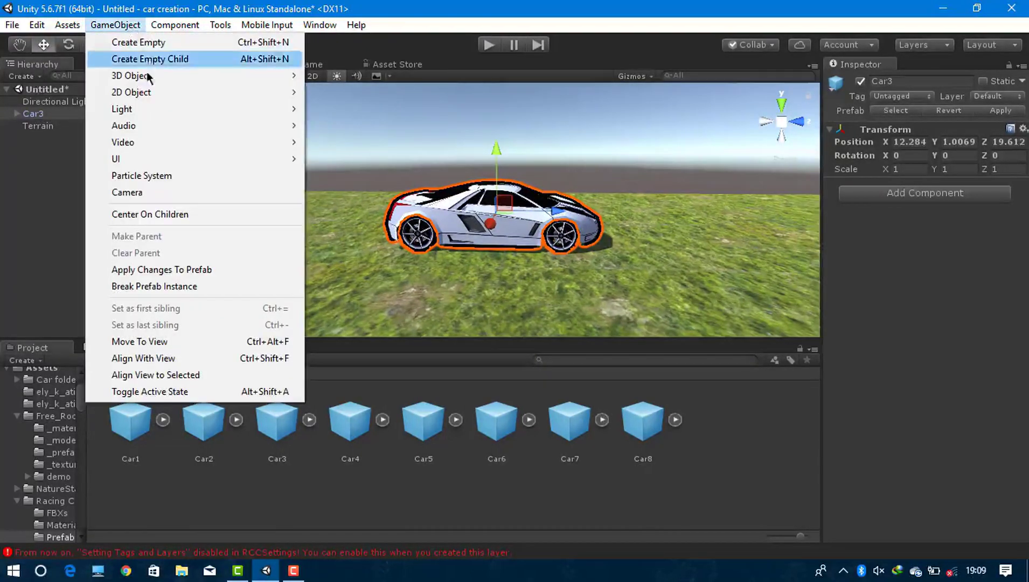
click(134, 195)
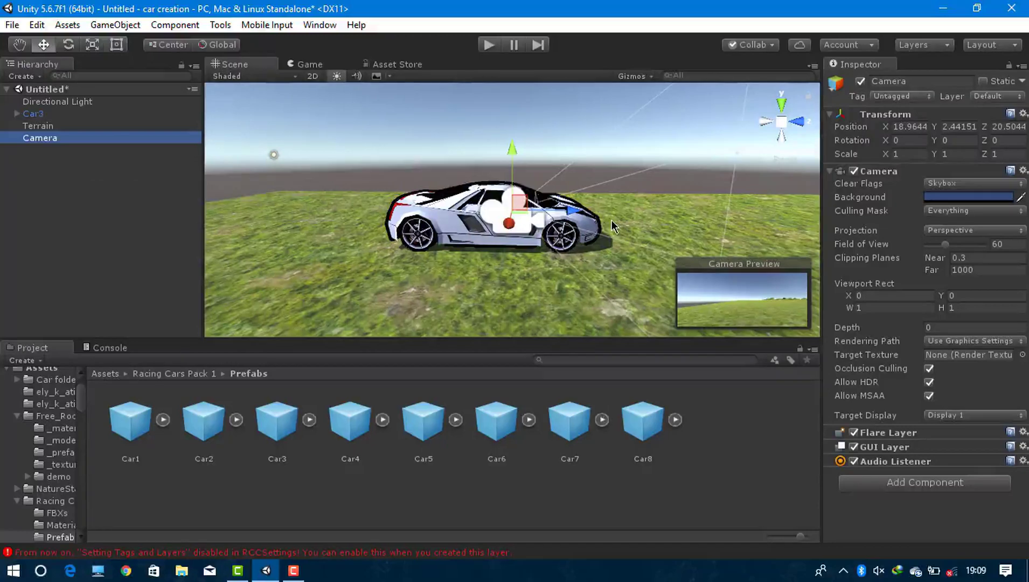
Step: Turn the camera to face Car3 (Y rotation -93.603) and move it farther back
alt+drag(645, 226, 426, 202)
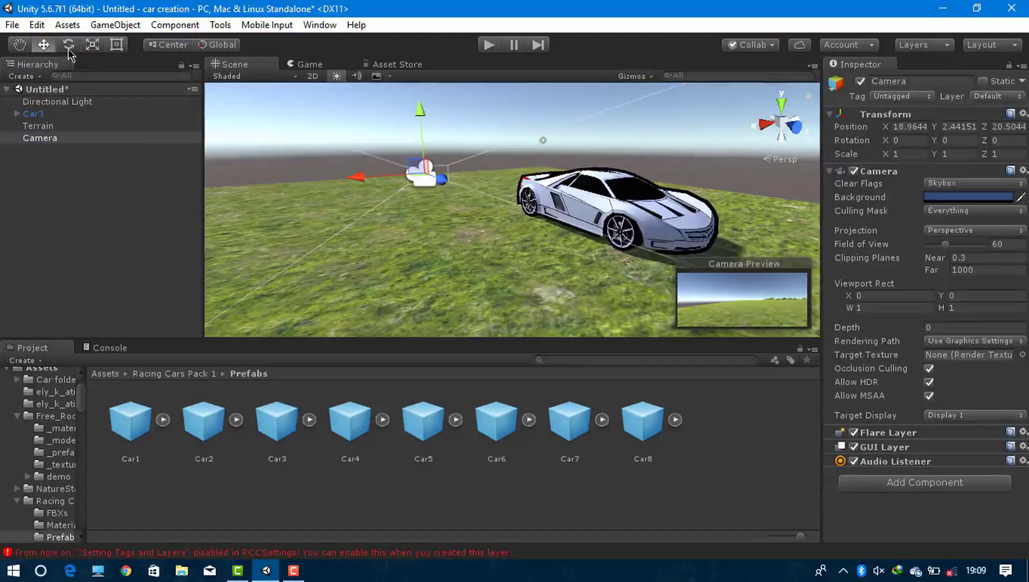
drag(416, 185, 649, 206)
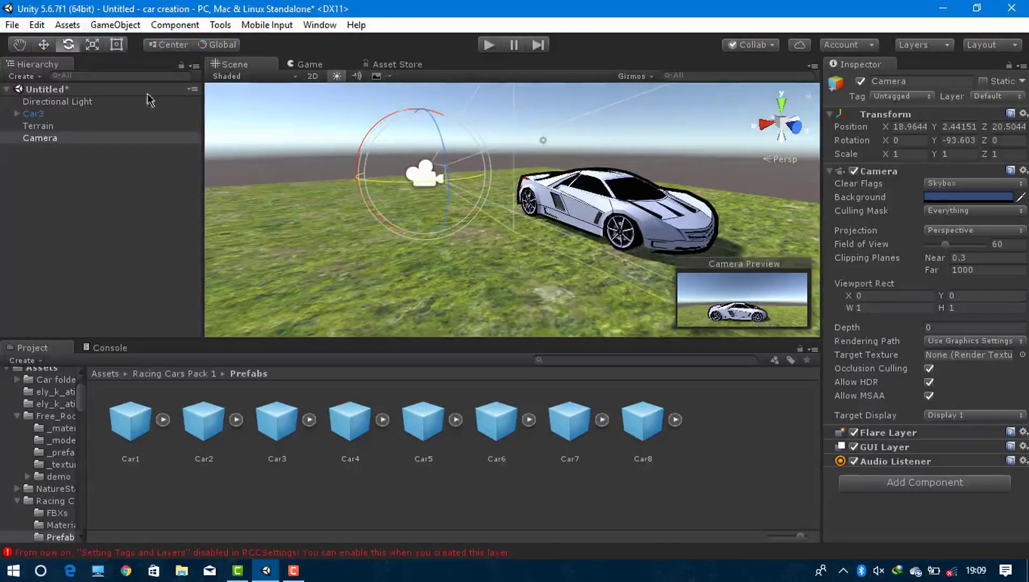
drag(480, 178, 390, 184)
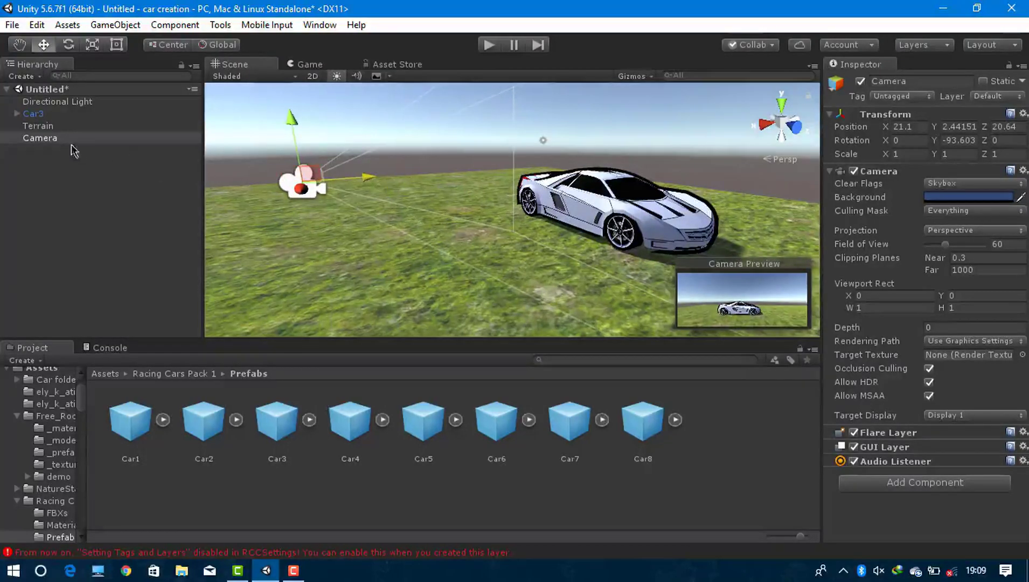
click(635, 217)
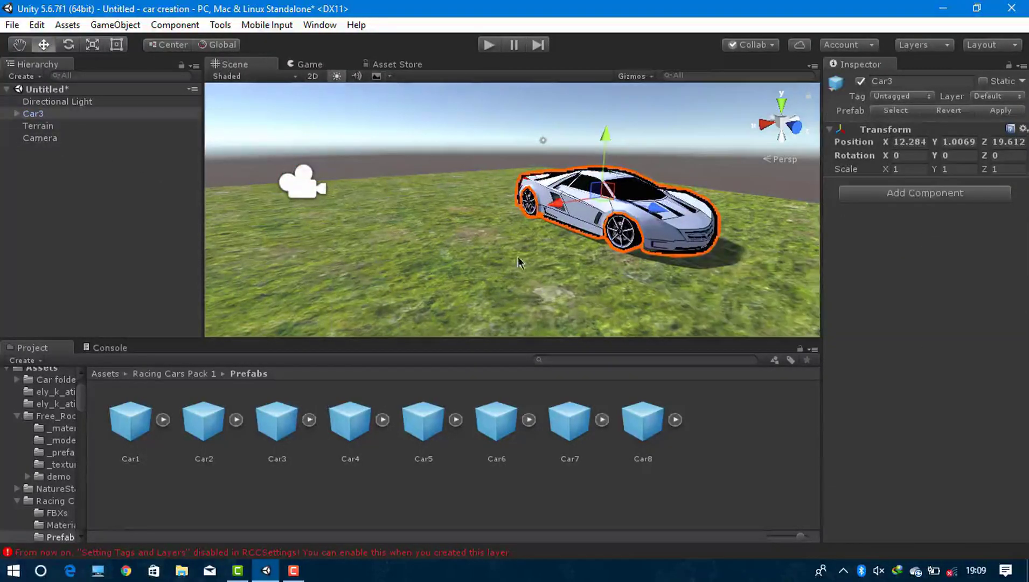
mouse_move(518, 261)
alt+mouse_down()
mouse_move(716, 237)
mouse_move(635, 219)
alt+mouse_up()
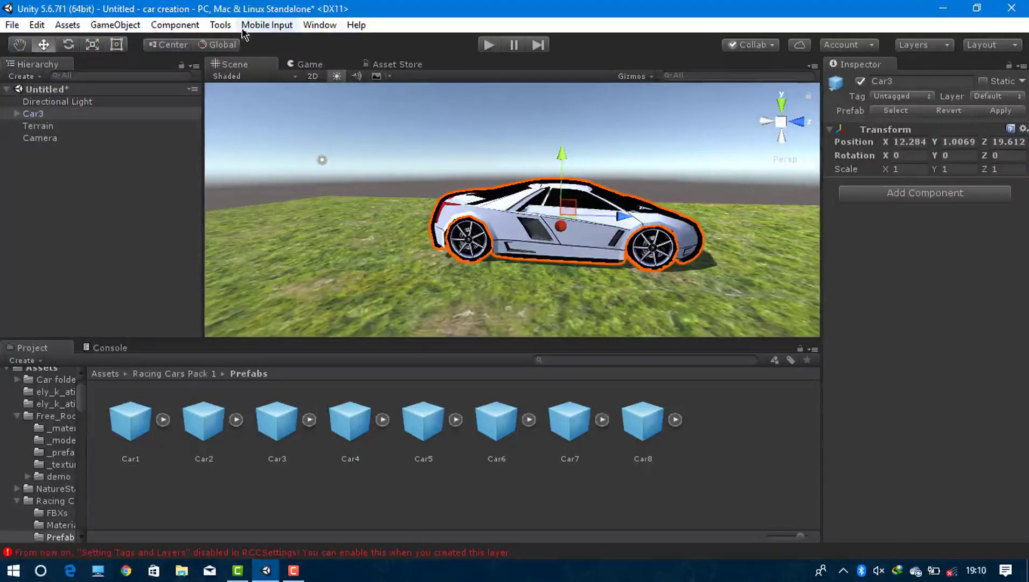
mouse_move(242, 47)
mouse_move(410, 50)
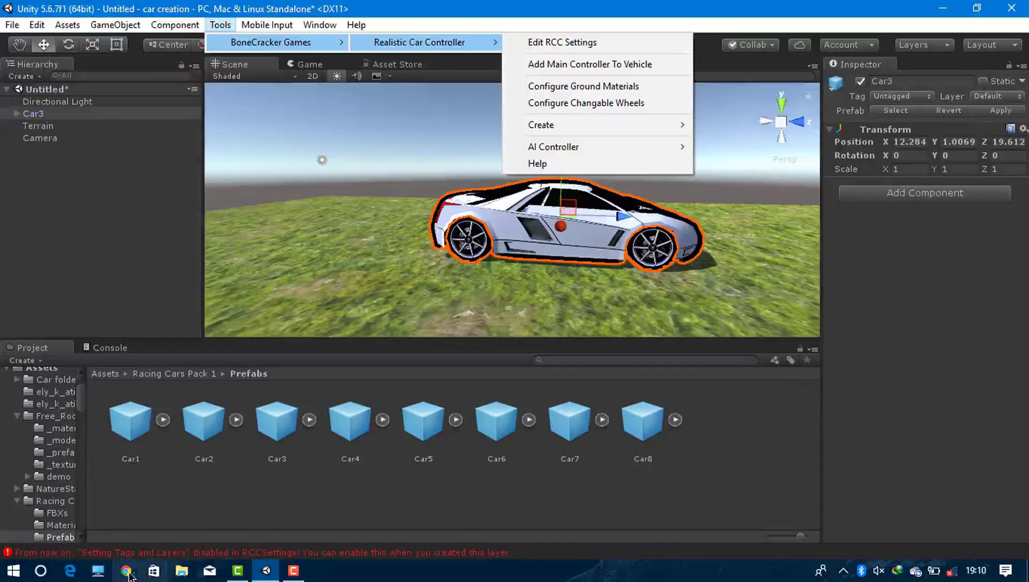
click(99, 572)
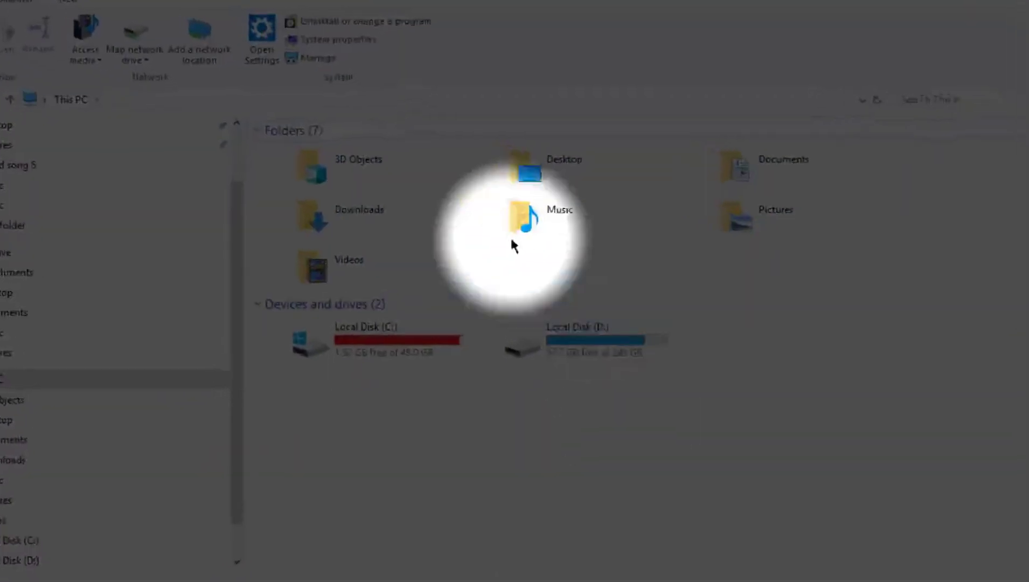
Step: In Downloads, check the rcc v3.1f package's Properties to confirm its 129 MB size
double_click(377, 214)
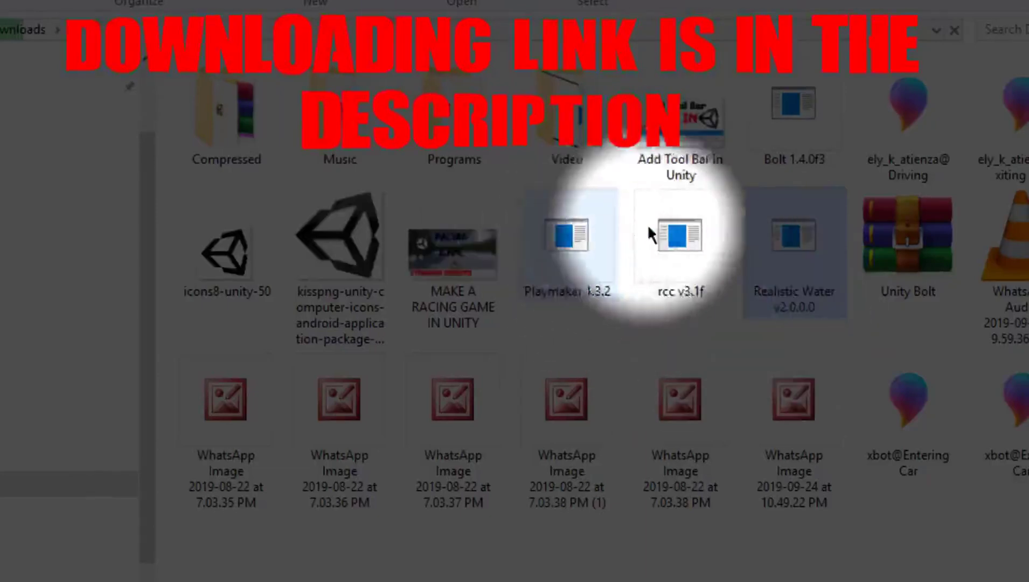
click(683, 267)
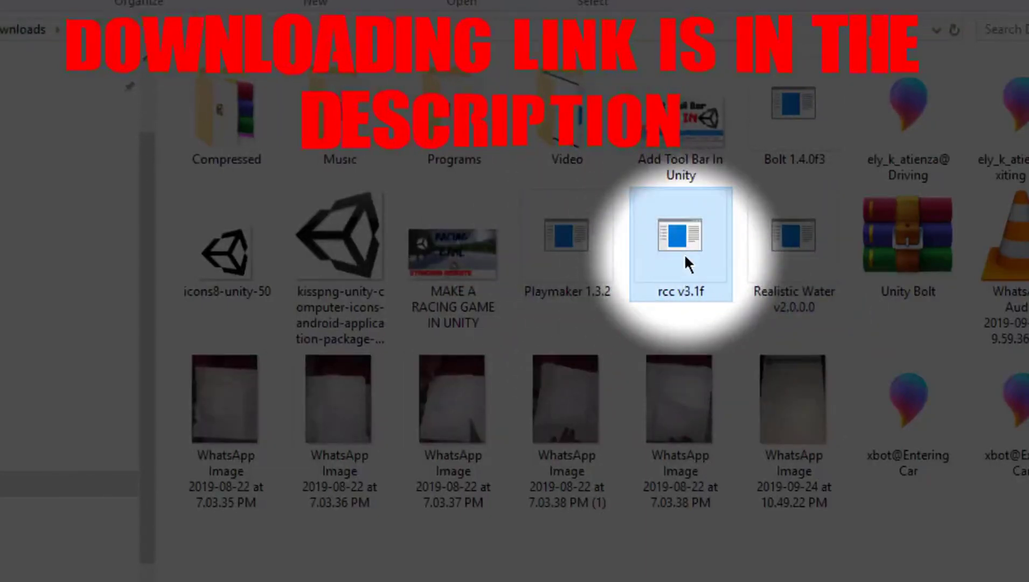
right_click(668, 243)
click(738, 572)
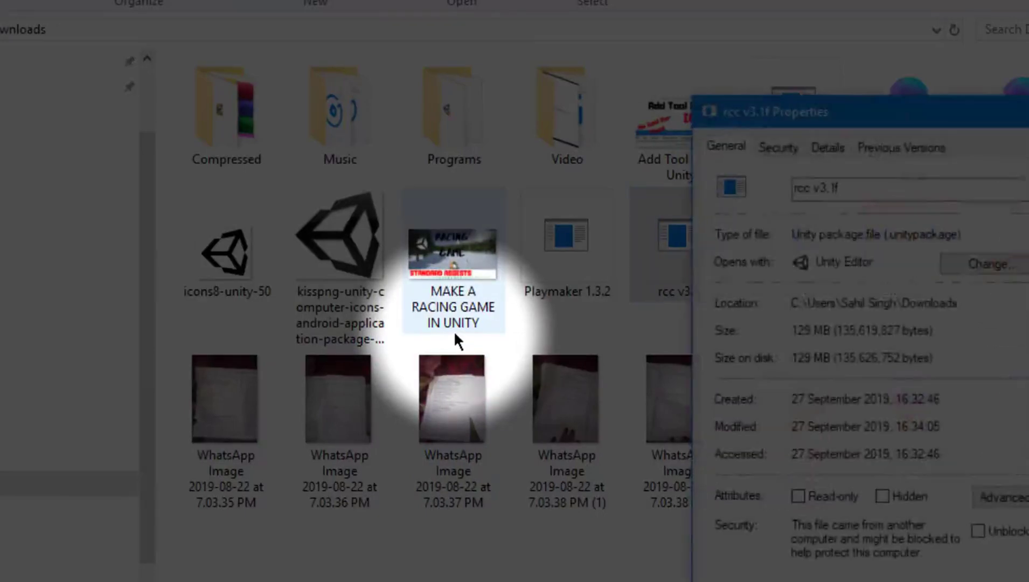
drag(932, 331, 791, 330)
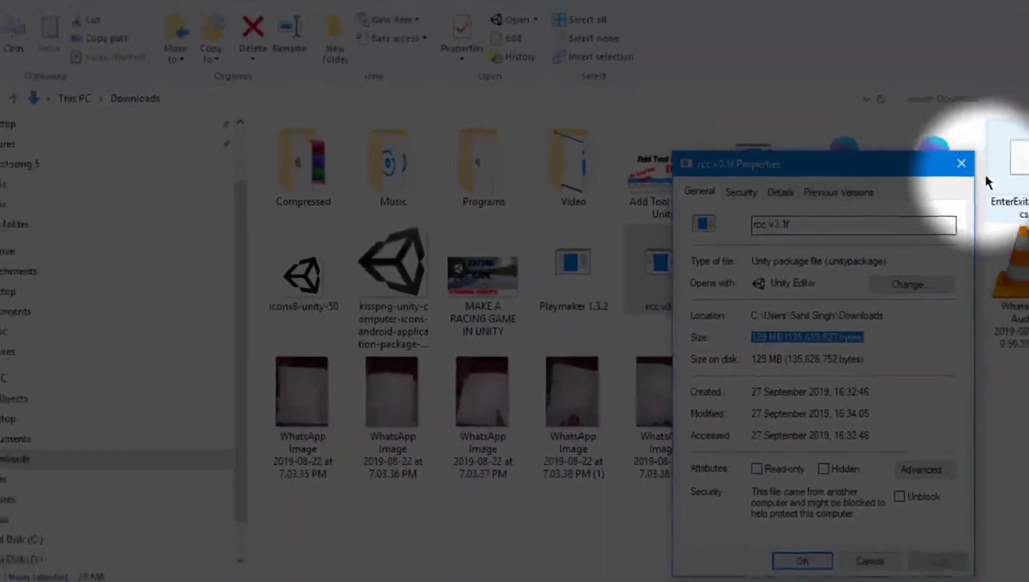
click(961, 163)
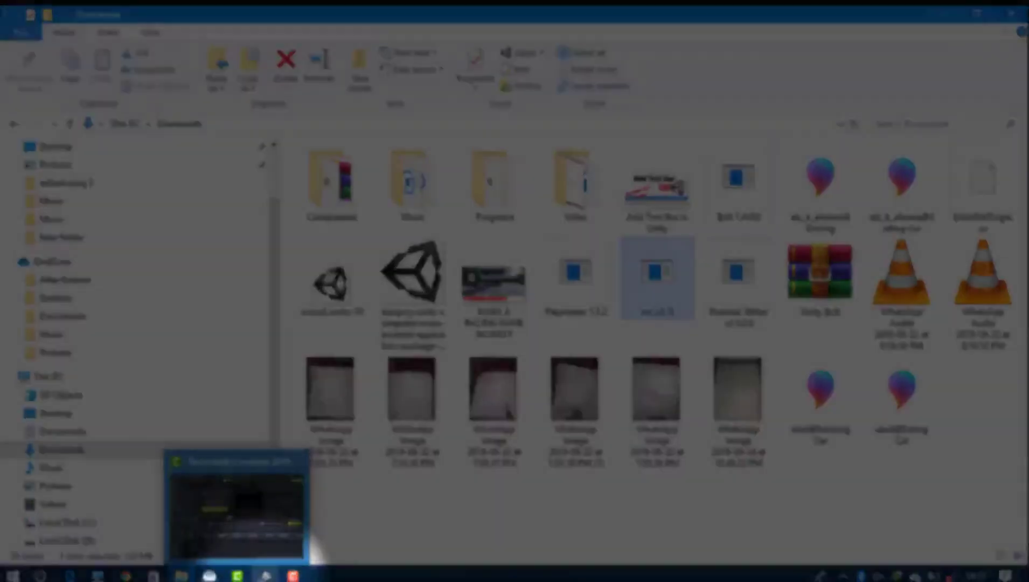
Step: Back in Unity, add the RCC Car Controller V3 to Car3
click(237, 575)
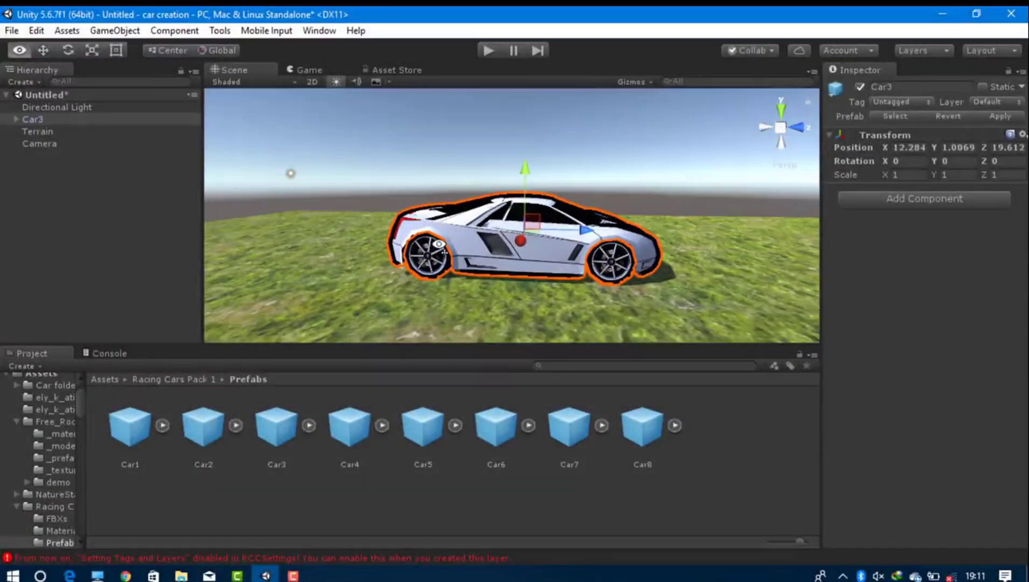
alt+drag(439, 244, 485, 210)
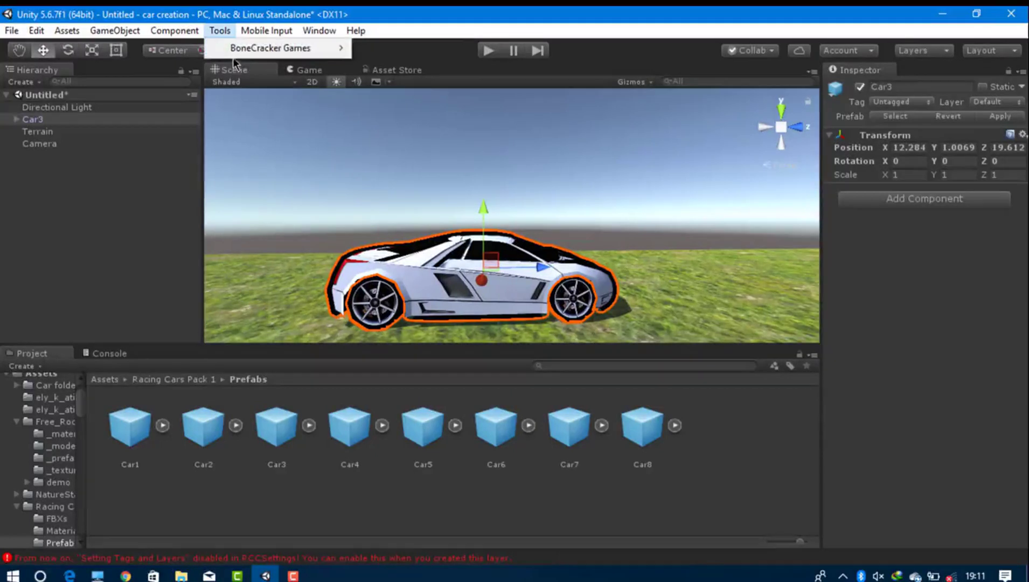
mouse_move(269, 48)
mouse_move(418, 48)
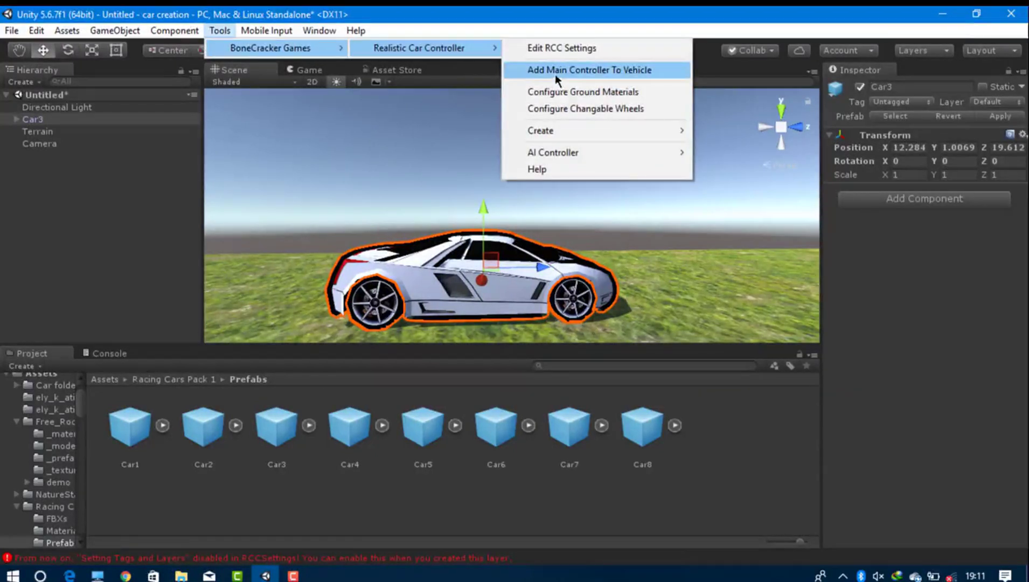
click(555, 73)
click(619, 324)
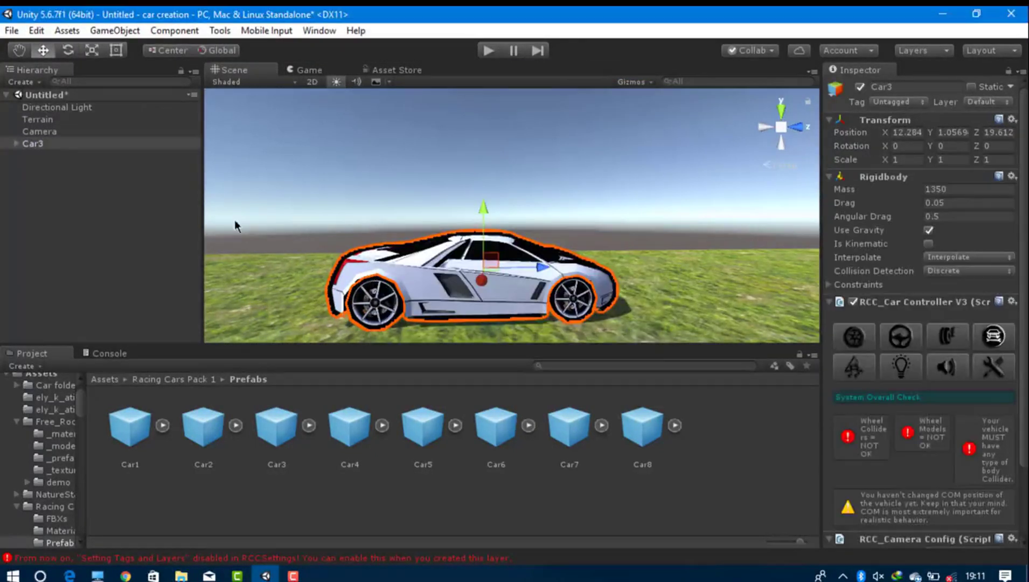
Step: Assign Front_Left_Wheel to the front left Wheel Model slot, keeping the prefab intact
click(853, 336)
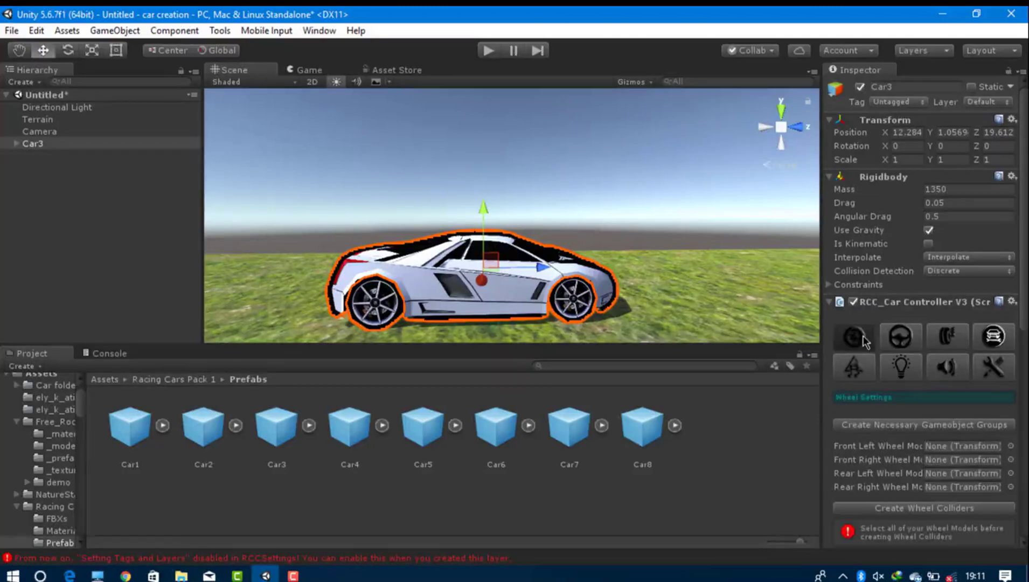
scroll(915, 324, down, 5)
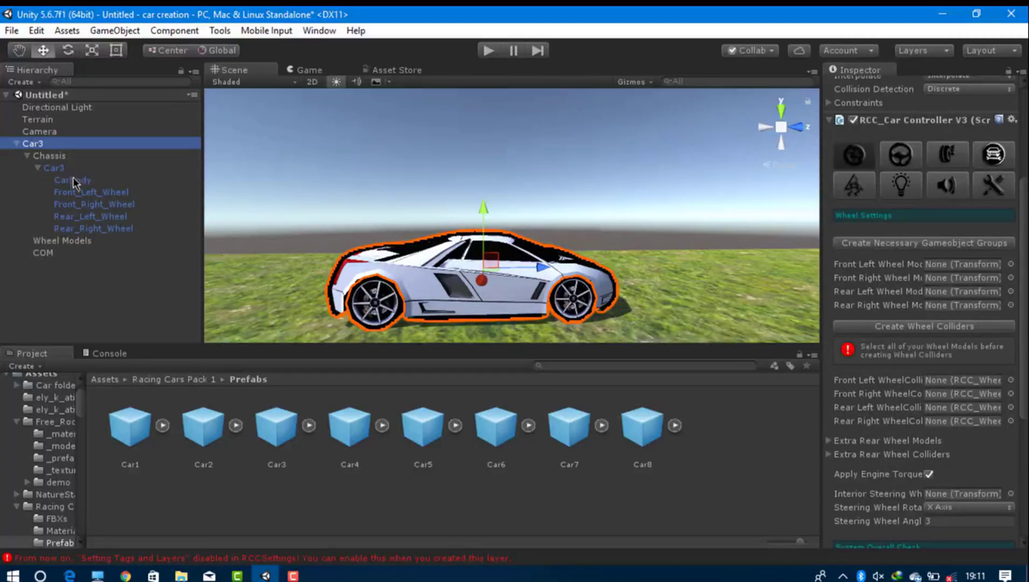
drag(74, 189, 875, 284)
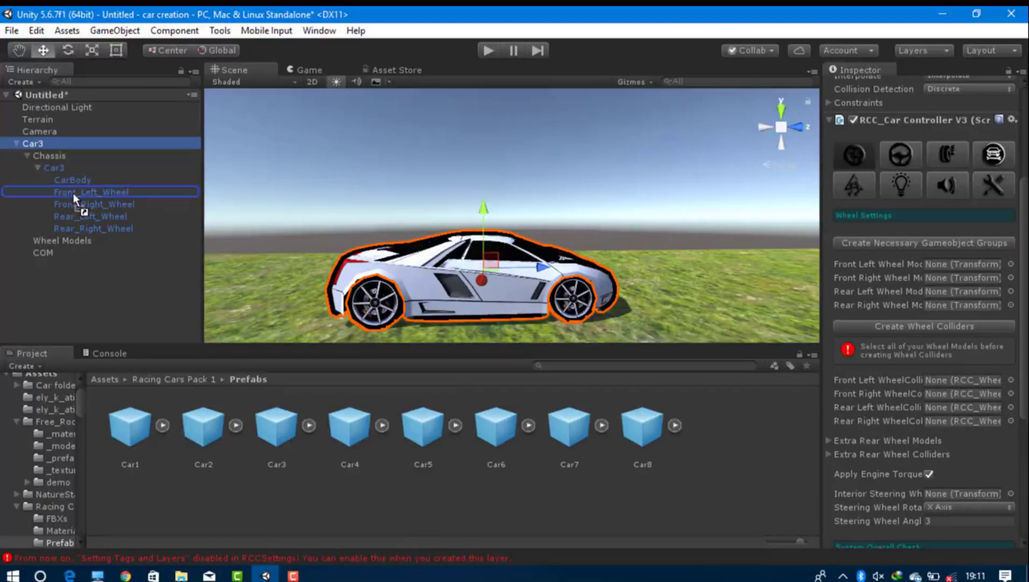
drag(79, 192, 12, 191)
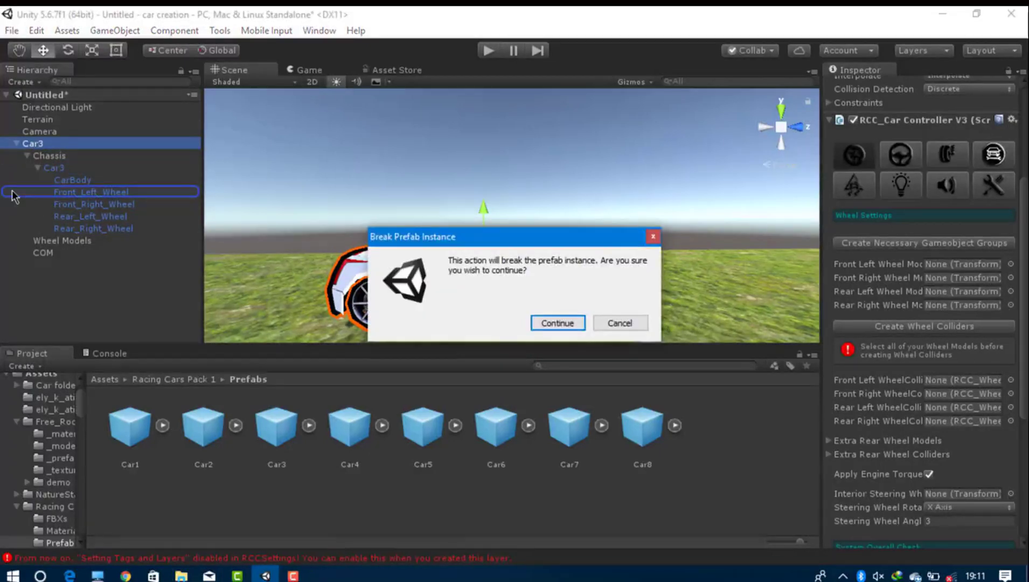
click(630, 319)
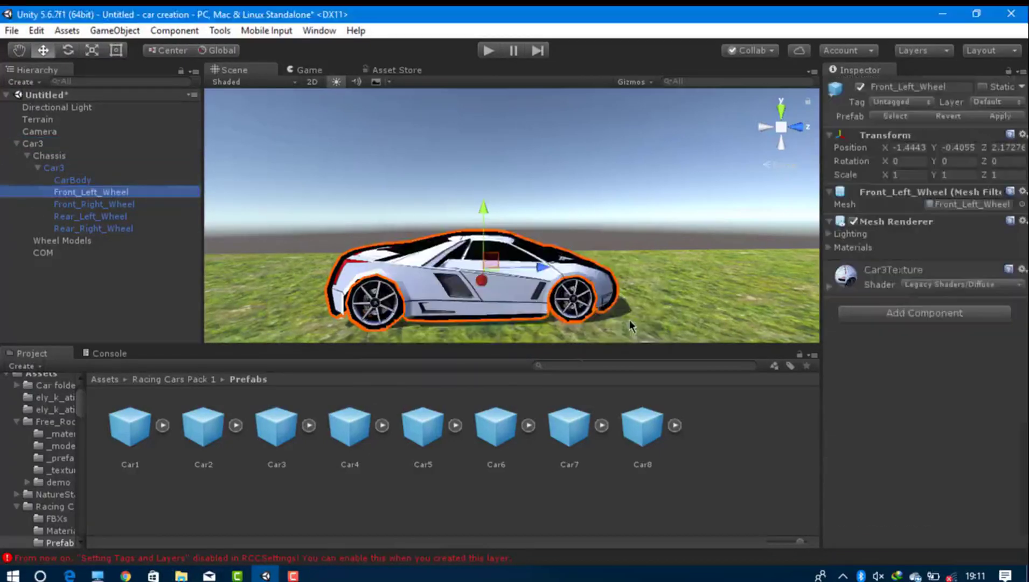
click(37, 145)
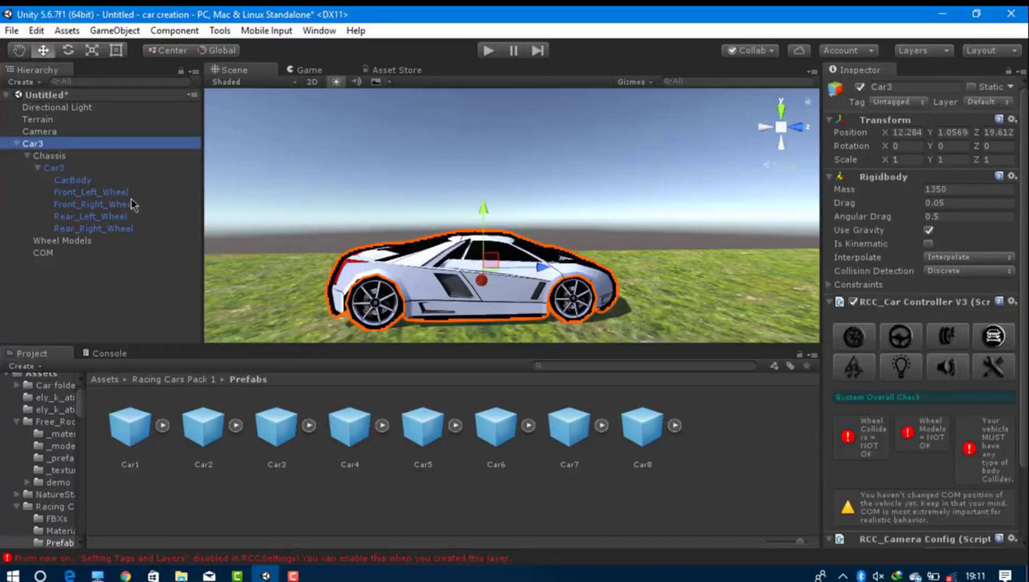
click(864, 344)
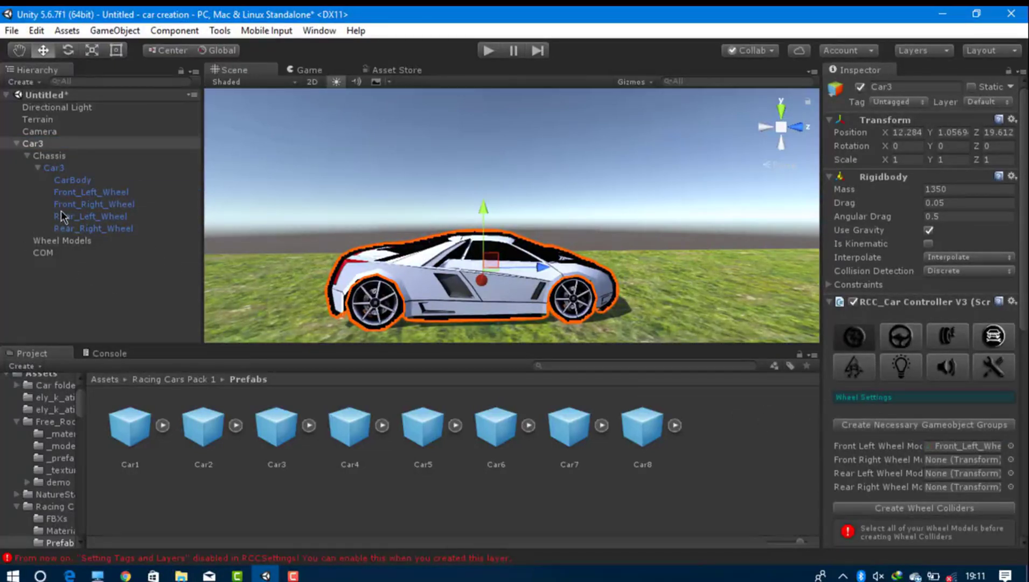
Step: Assign Rear_Left_Wheel and Rear_Right_Wheel to the rear Wheel Model slots
drag(62, 216, 374, 261)
drag(95, 218, 939, 402)
drag(968, 475, 968, 475)
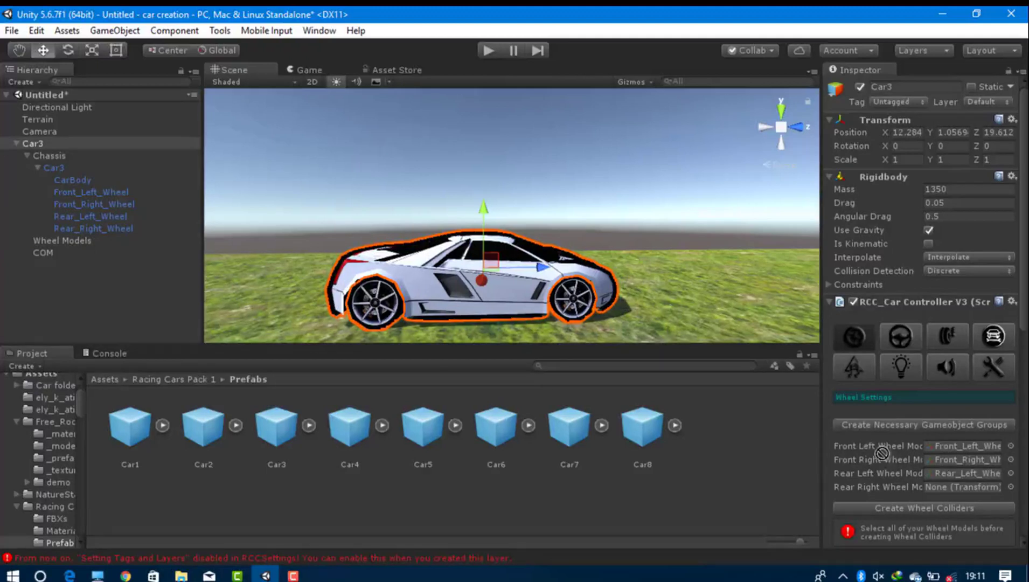
drag(960, 492, 959, 489)
Step: Generate wheel colliders for Car3's wheels
scroll(469, 262, down, 2)
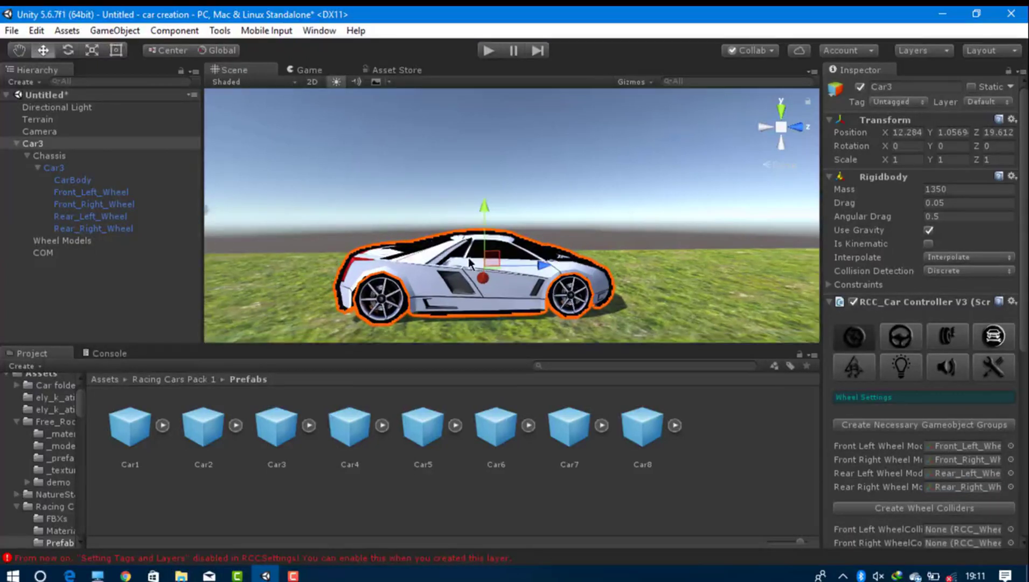
click(917, 509)
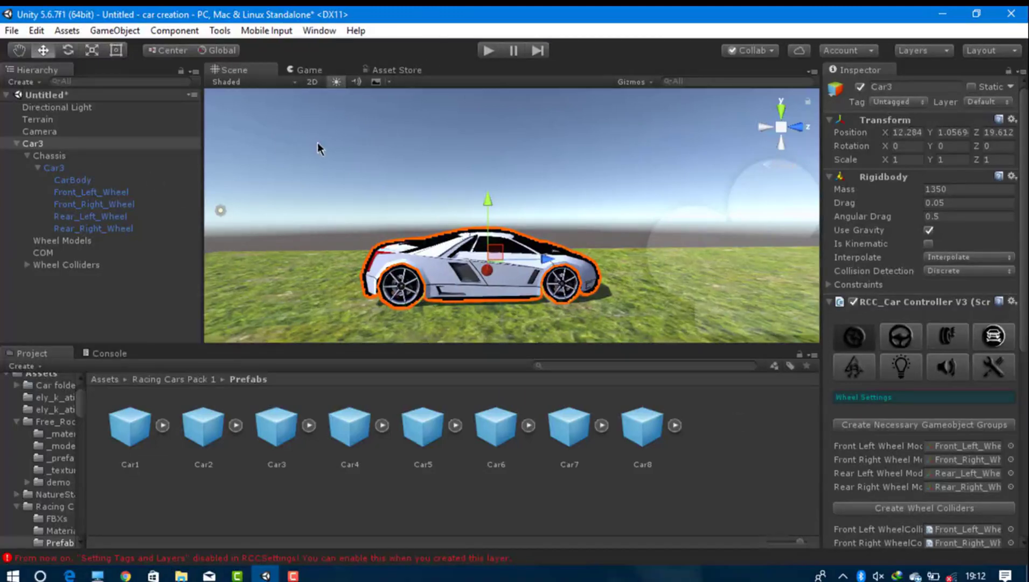
click(420, 164)
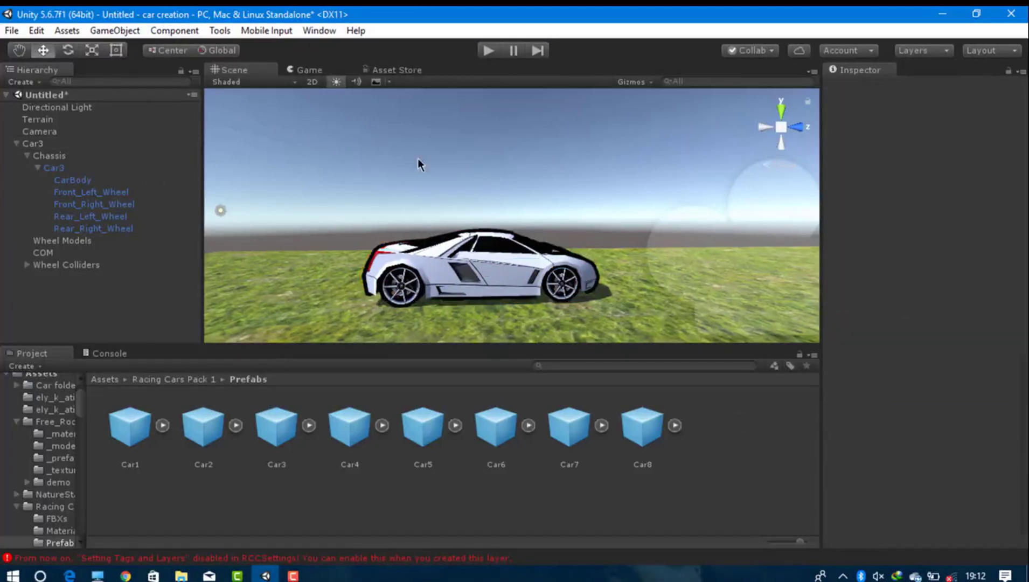
Step: Add a Box Collider to the Car3 body object under Chassis
click(419, 232)
click(178, 32)
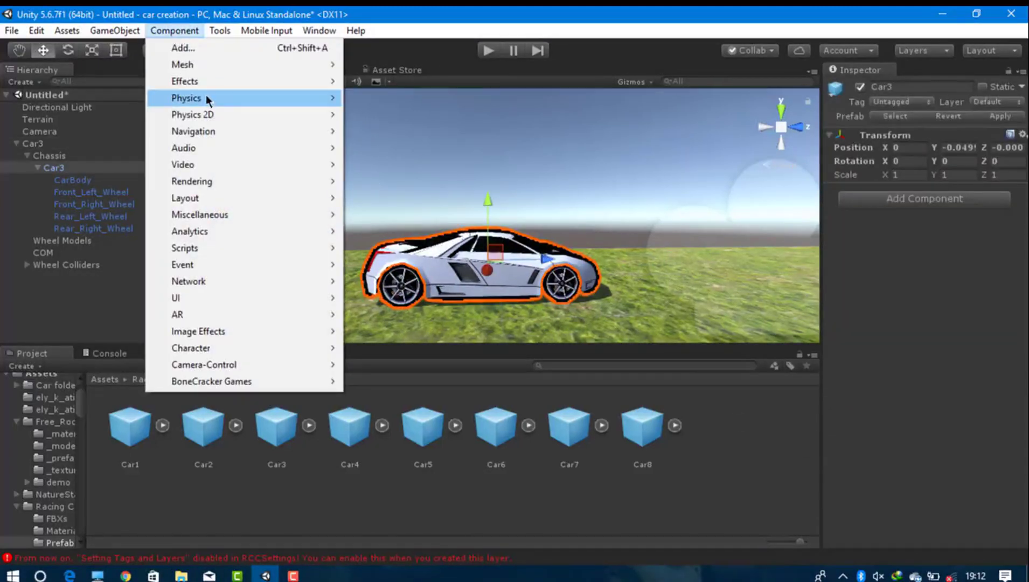
mouse_move(206, 95)
click(401, 136)
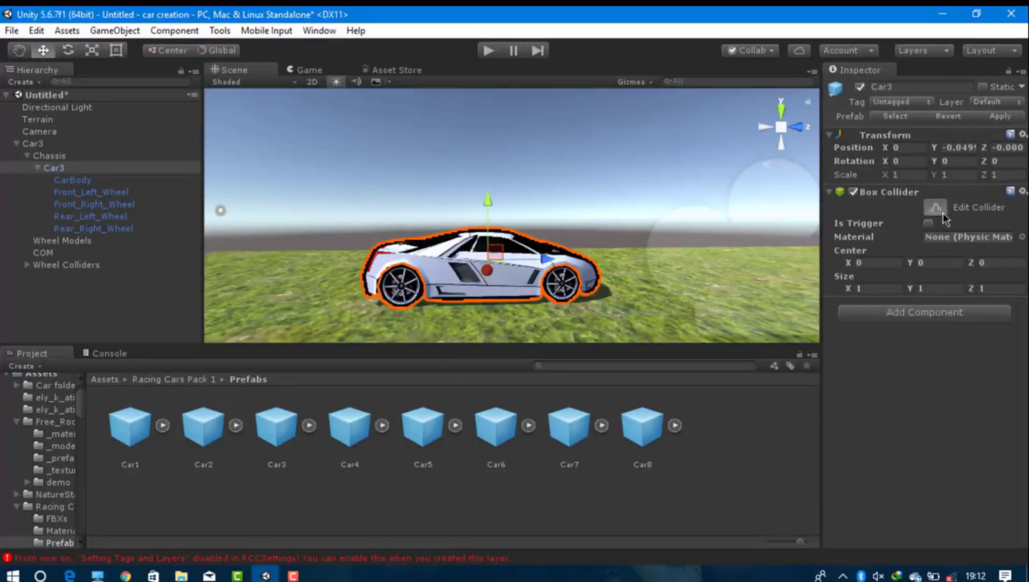
Step: Lengthen the box collider backward toward the car's rear
alt+drag(617, 236, 205, 237)
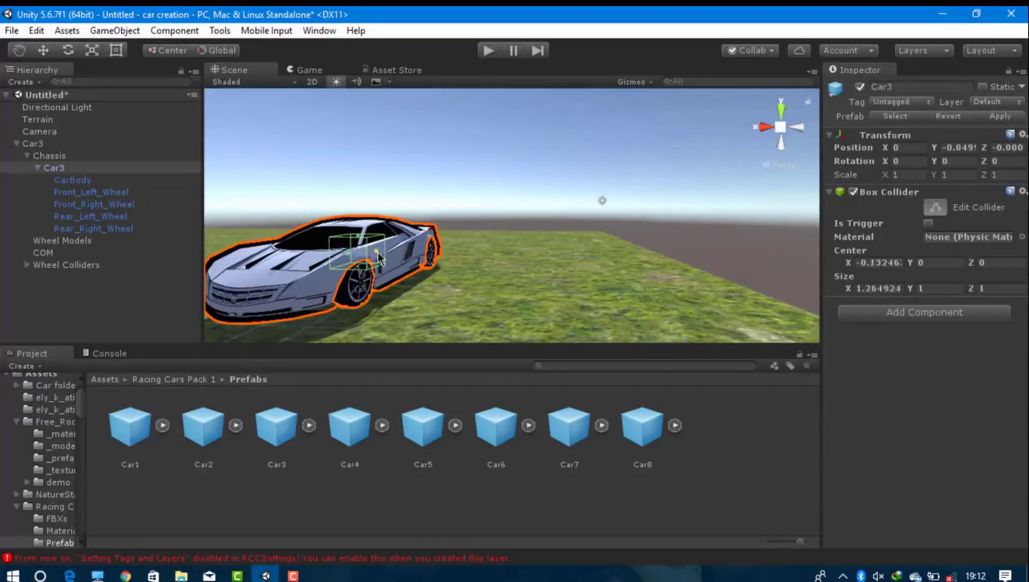
alt+drag(453, 277, 572, 280)
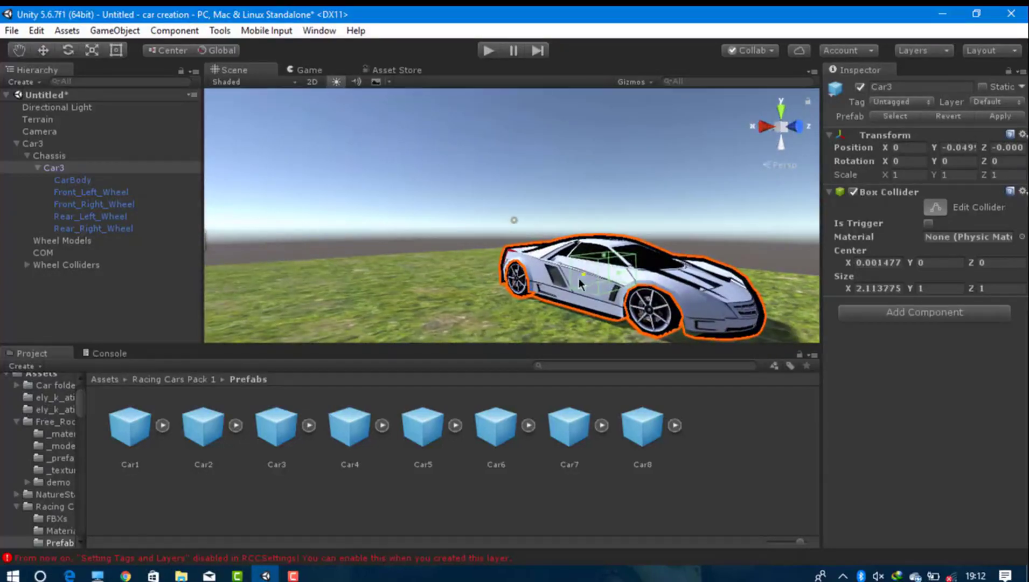
mouse_move(560, 284)
alt+mouse_down()
mouse_move(484, 265)
mouse_move(512, 272)
alt+mouse_up()
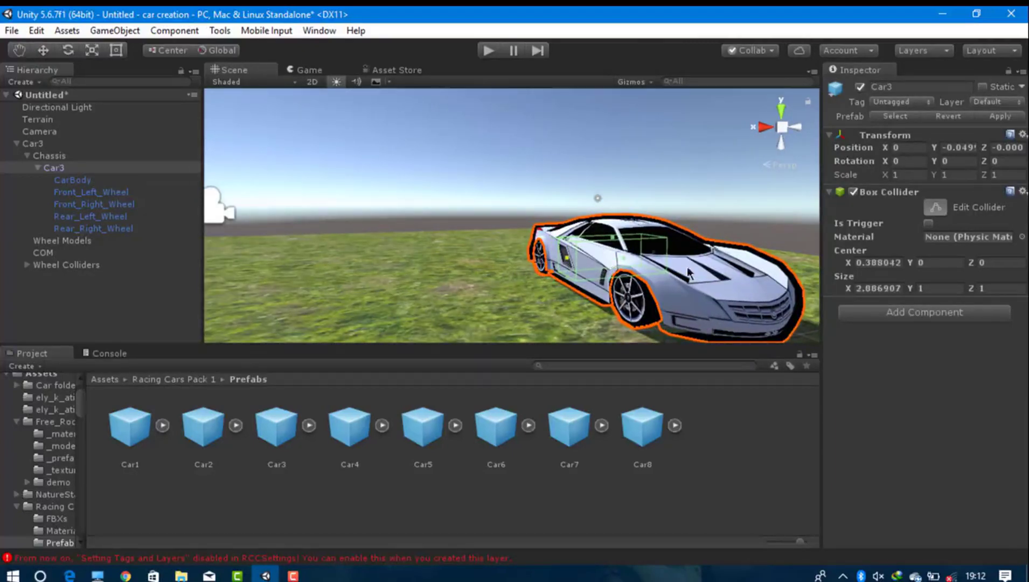
alt+drag(688, 274, 579, 275)
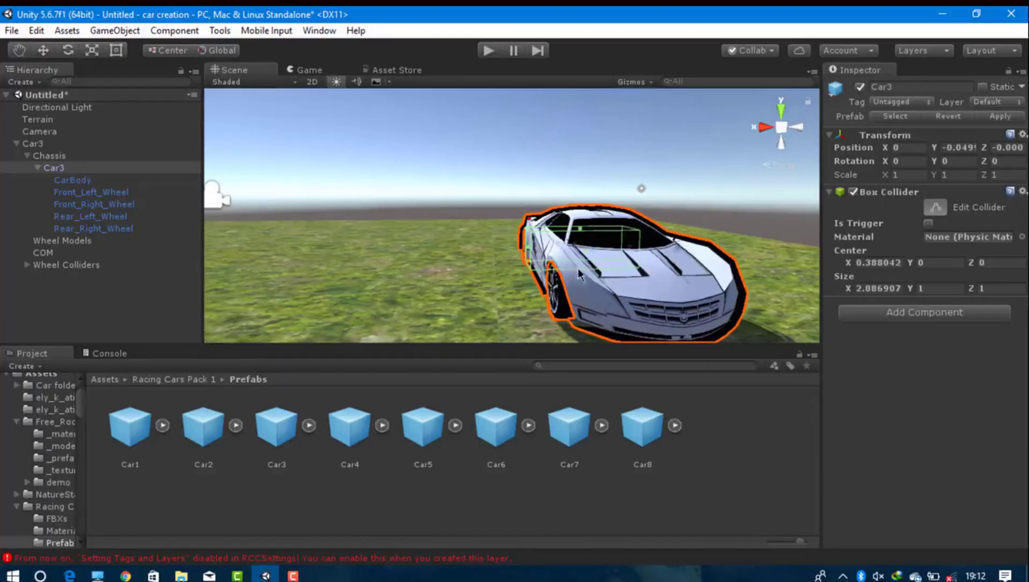
alt+drag(691, 289, 530, 279)
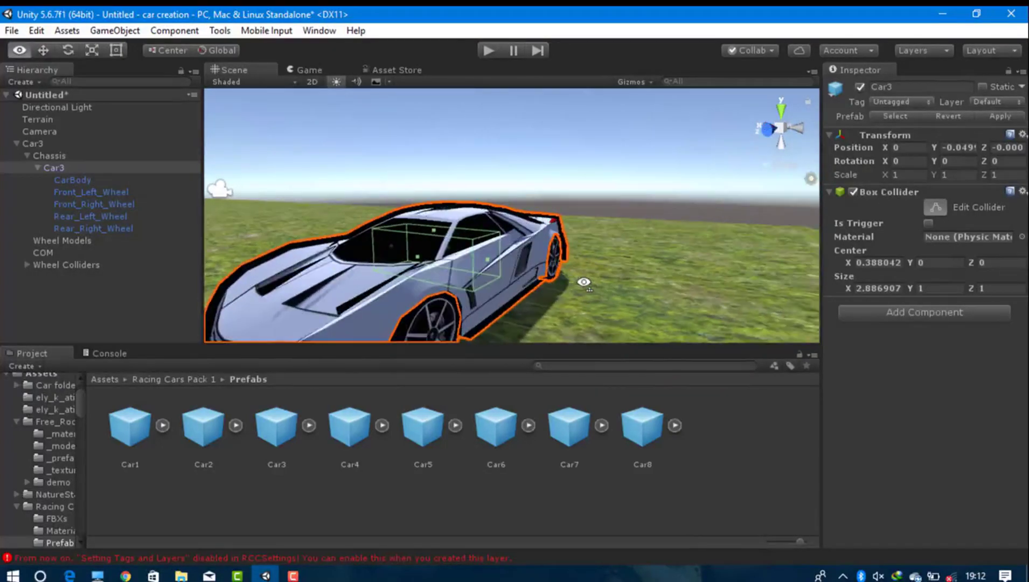
mouse_move(530, 272)
alt+mouse_down()
mouse_move(690, 293)
mouse_move(537, 249)
mouse_move(363, 253)
alt+mouse_up()
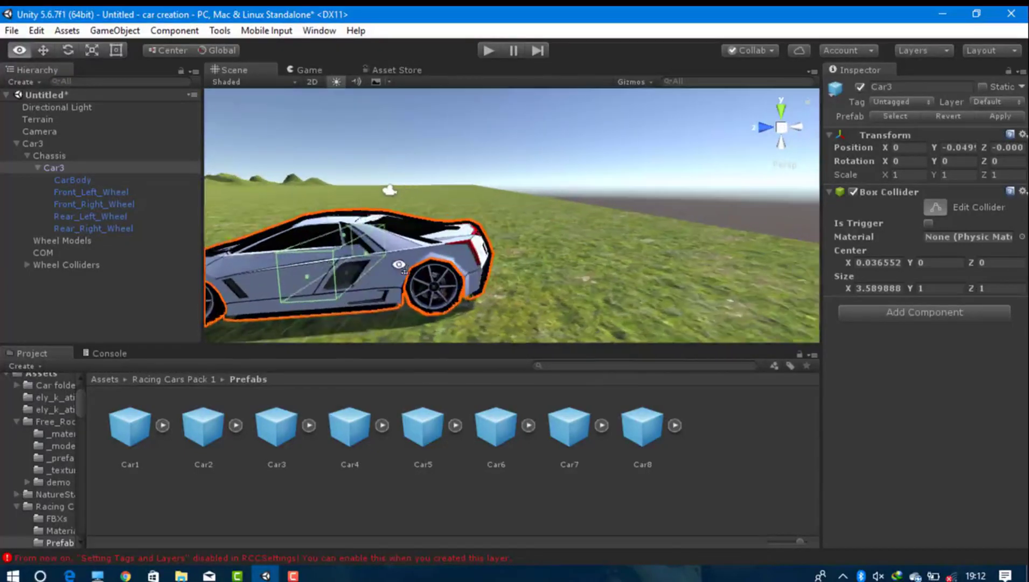
drag(454, 270, 592, 268)
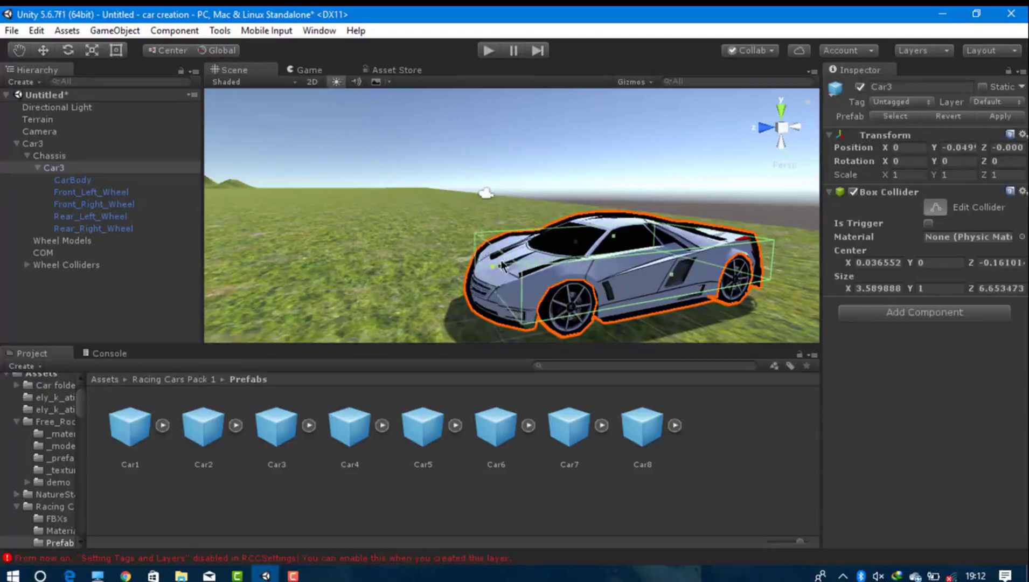
Step: Stretch the collider's front past the car's nose, giving size 3.59 × 1 × 7.33
mouse_move(626, 312)
alt+mouse_down()
mouse_move(338, 294)
mouse_move(781, 291)
alt+mouse_up()
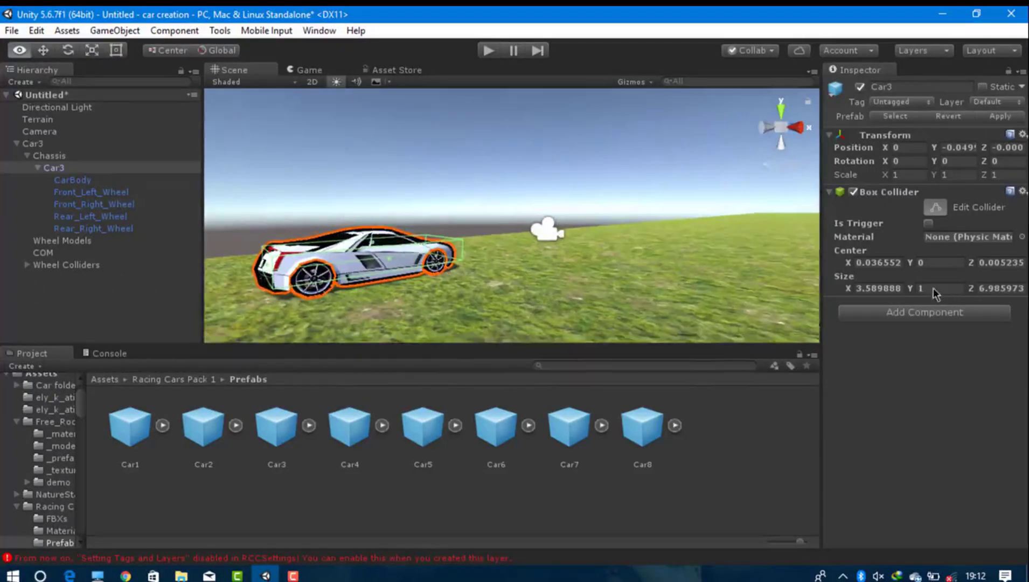
alt+drag(926, 285, 588, 283)
alt+drag(651, 296, 582, 299)
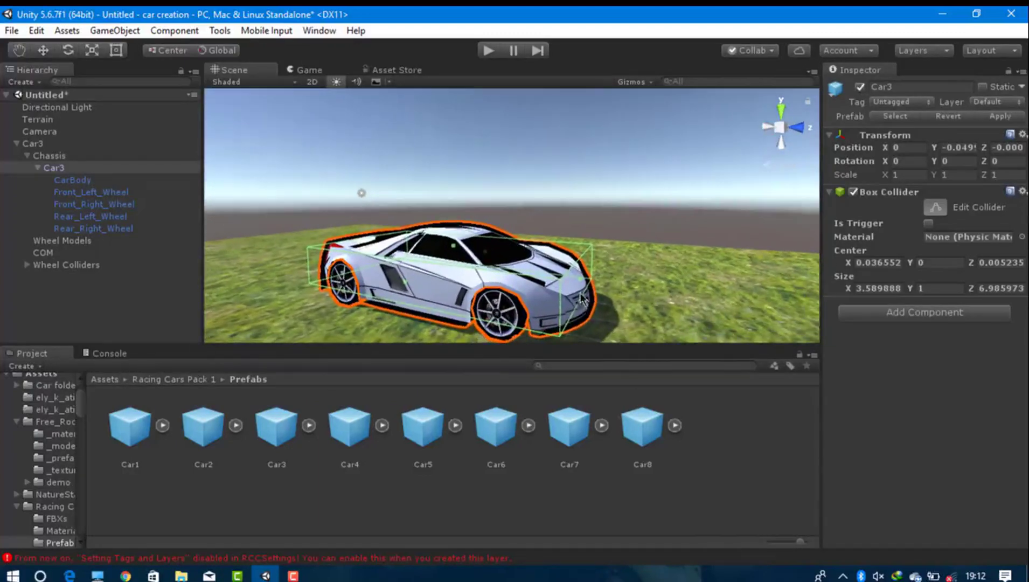
key(w)
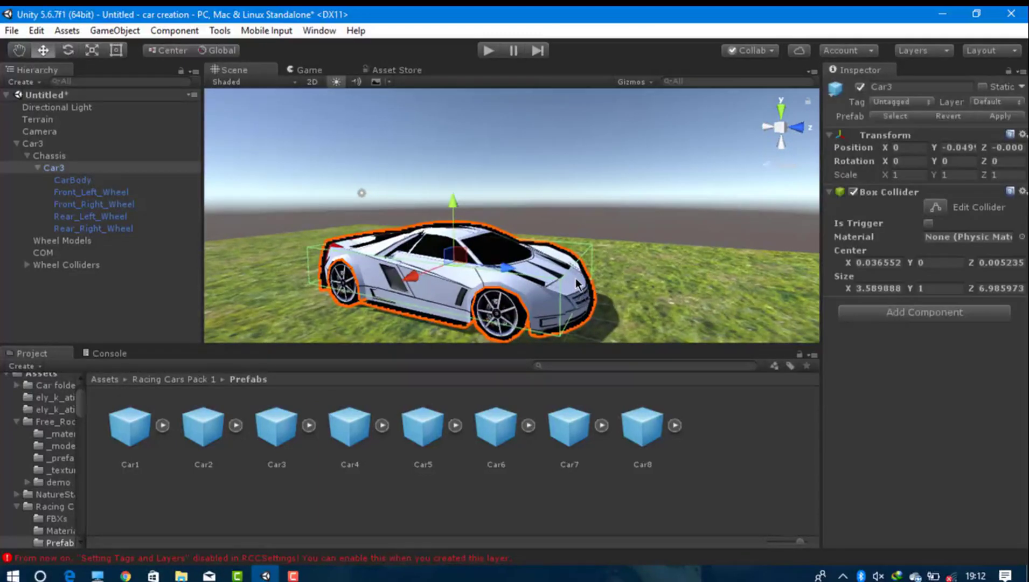
click(925, 212)
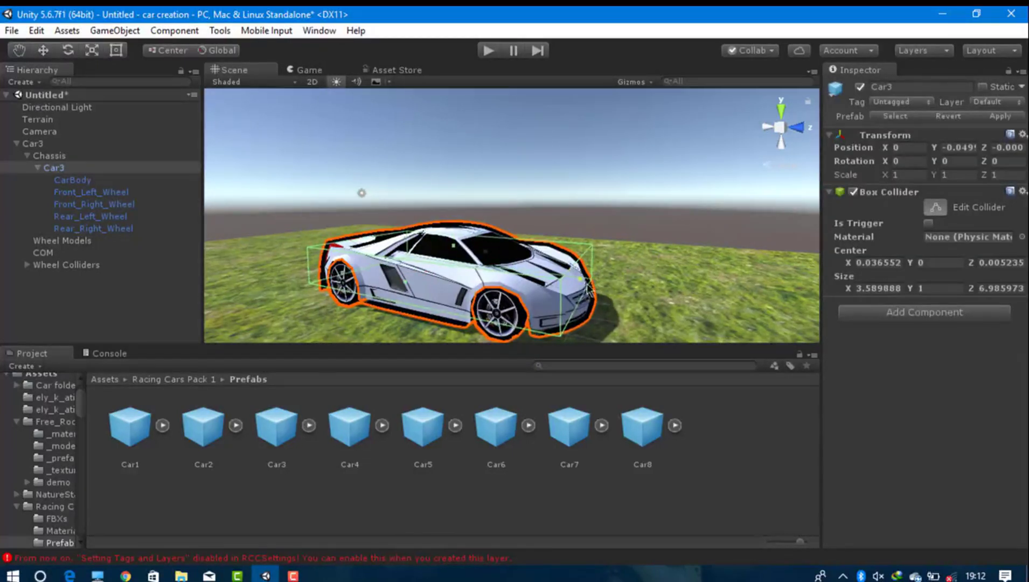
drag(586, 284, 739, 281)
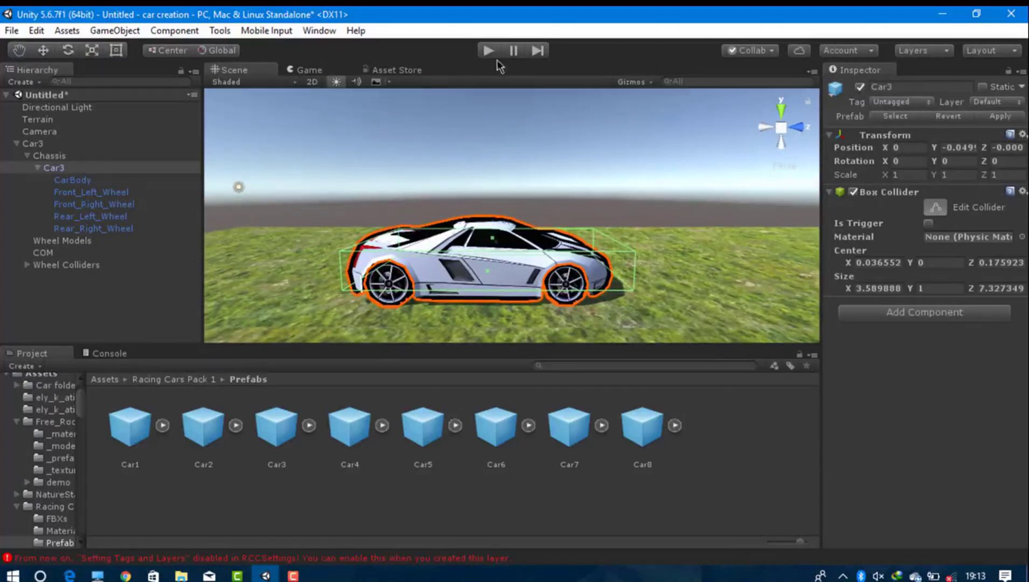
Step: Lower Car3's COM object to Y position -0.61
click(644, 186)
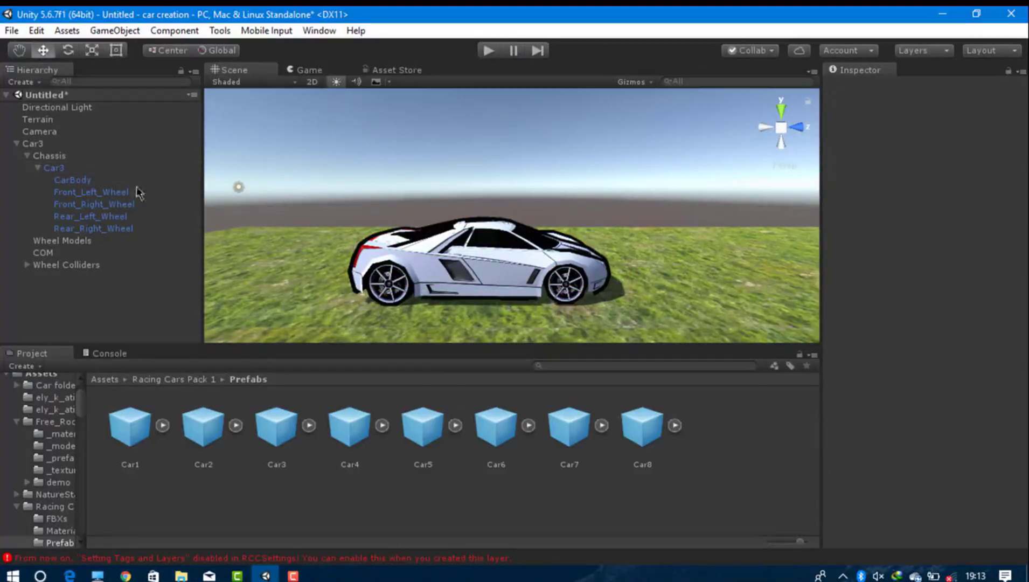
click(57, 167)
click(62, 264)
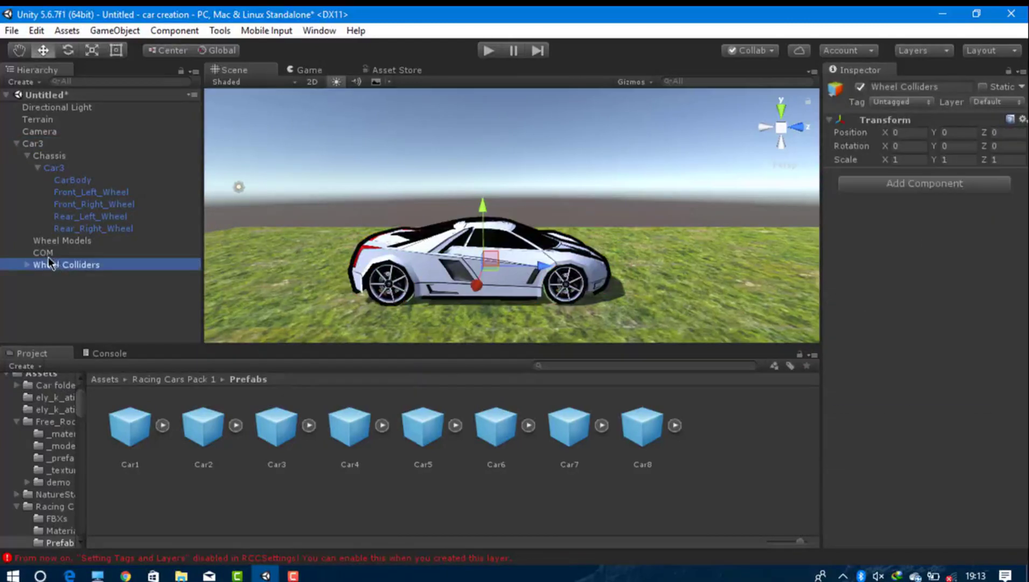
click(63, 253)
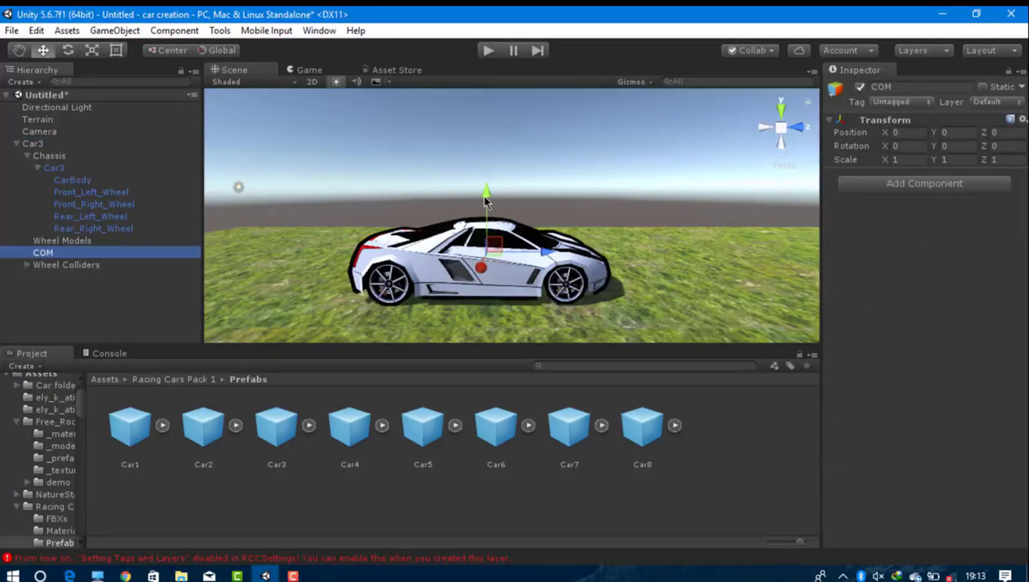
drag(486, 200, 484, 218)
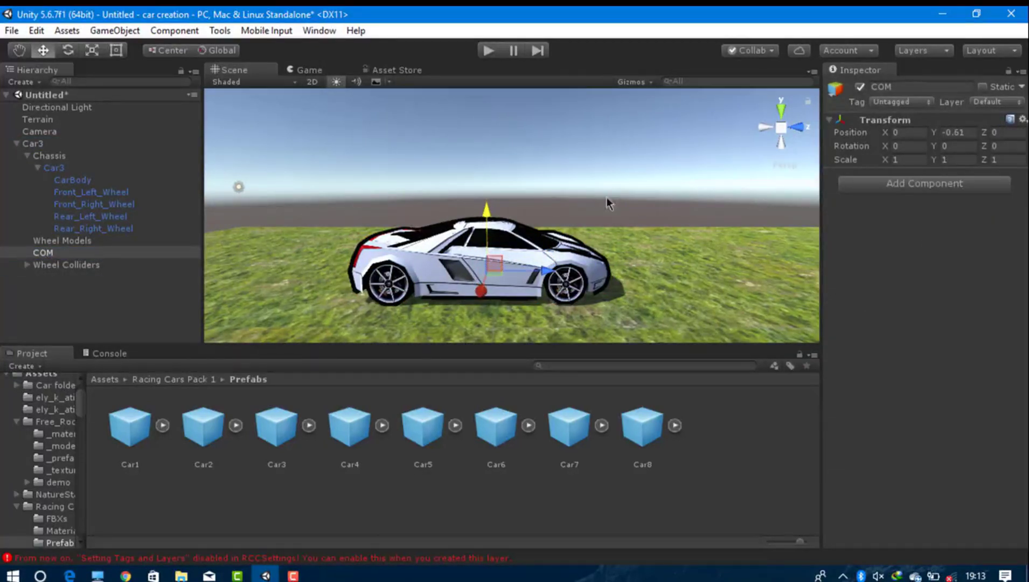
Step: Test-drive the car in play mode, then stop playing
click(486, 53)
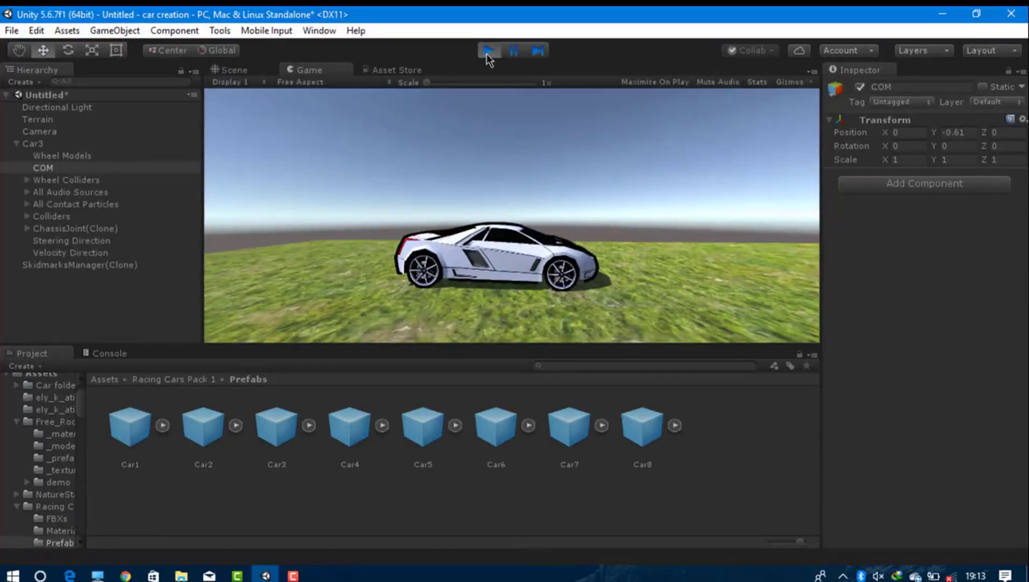
key(w)
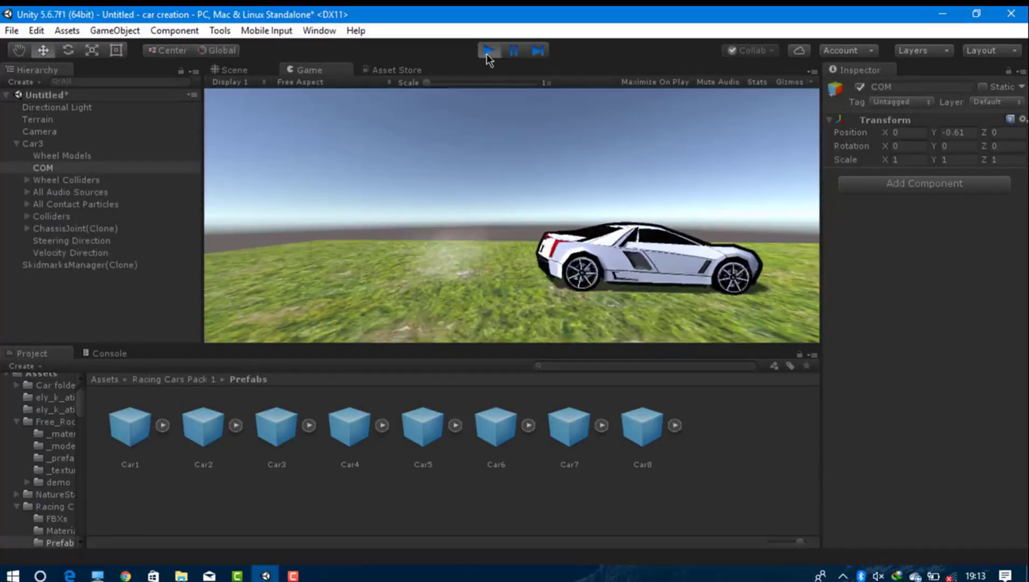
click(488, 51)
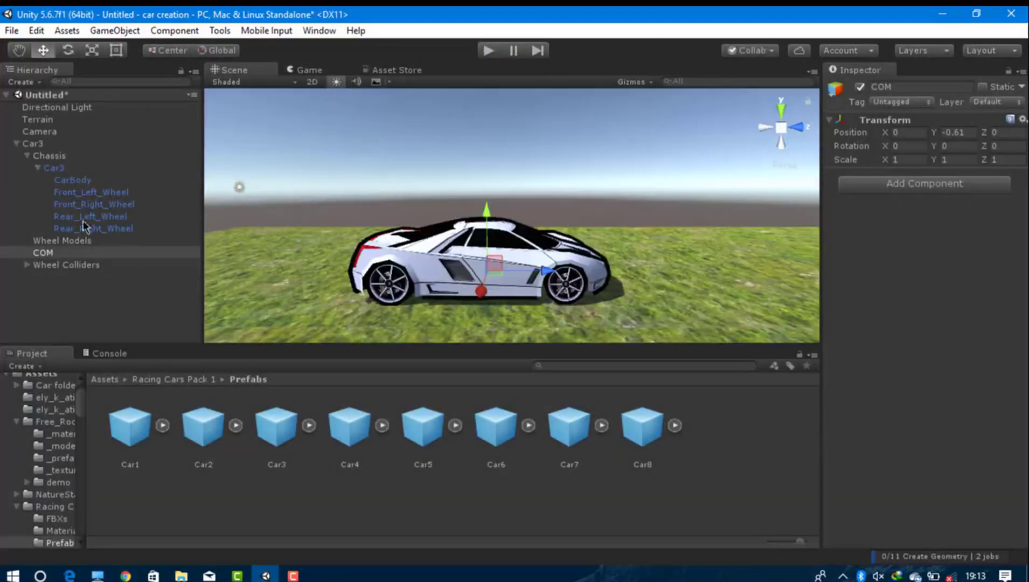
Step: Nest the Camera under Car3 in the Hierarchy and start a play test
drag(37, 132, 15, 144)
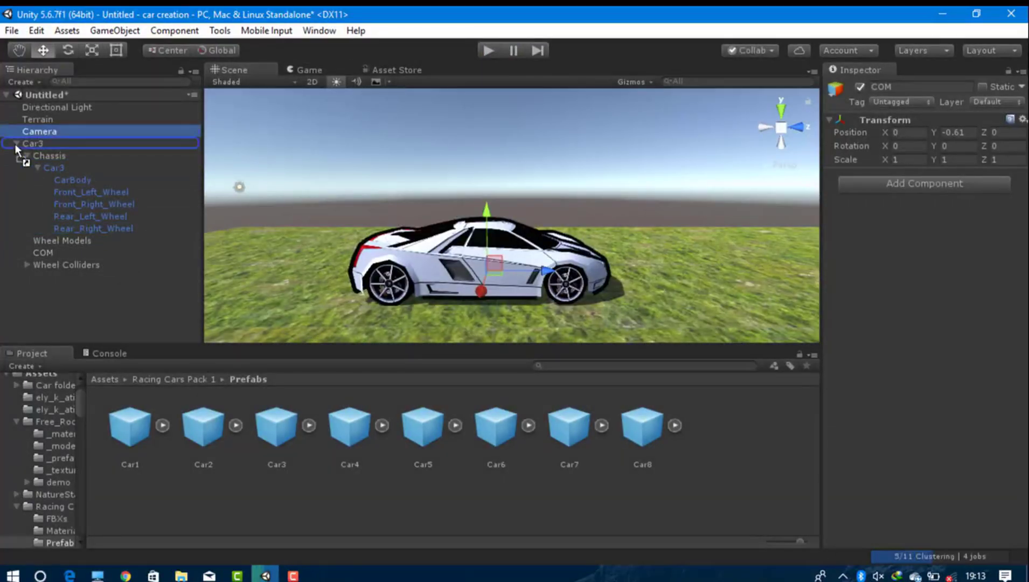
click(487, 51)
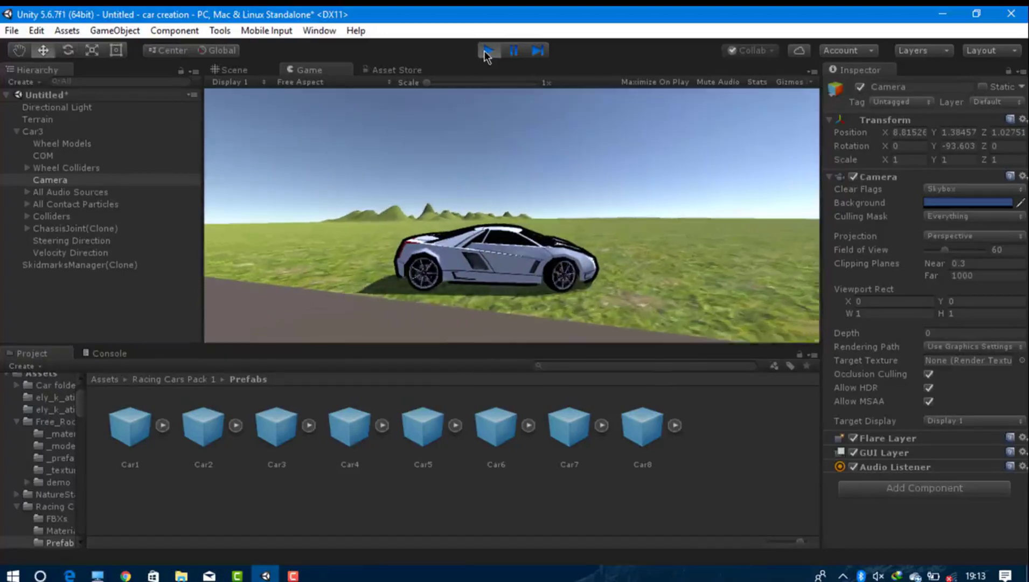
Step: Stop play mode to return to the Scene view with the car-following camera
click(487, 54)
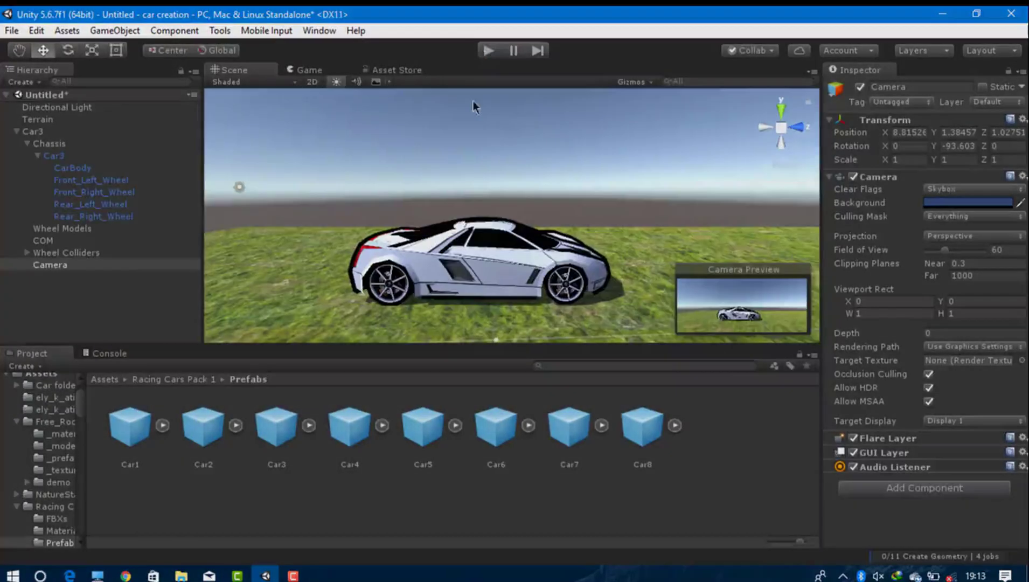